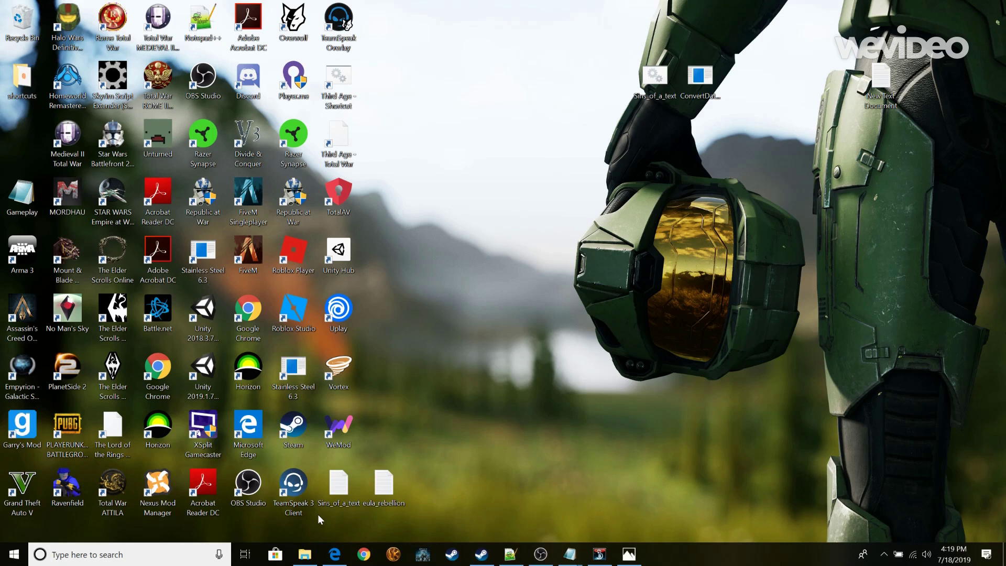
# Glance at the game install folder, then place New Text Document beside ConvertData on the desktop.
pyautogui.click(306, 553)
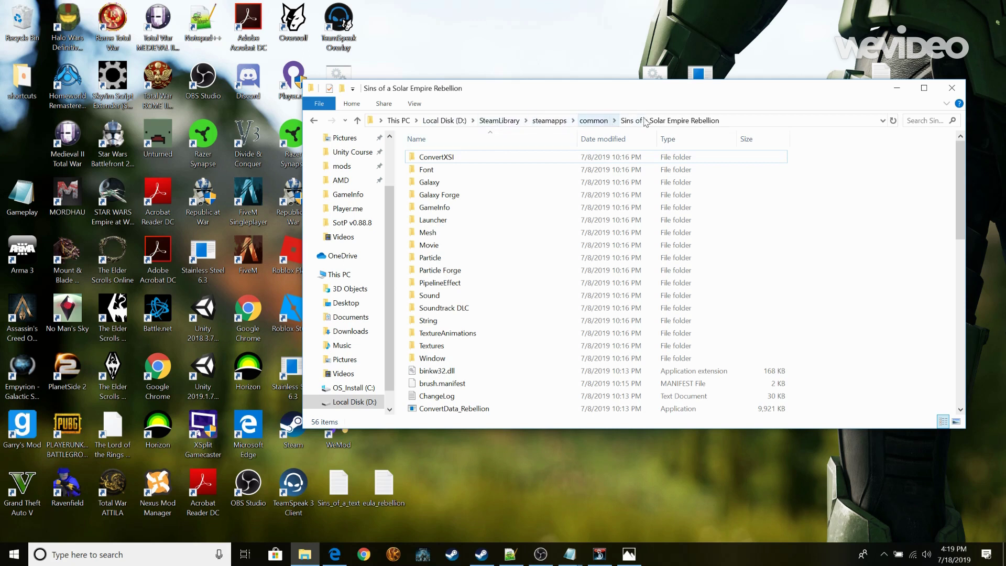
pyautogui.scroll(-1, 524, 314)
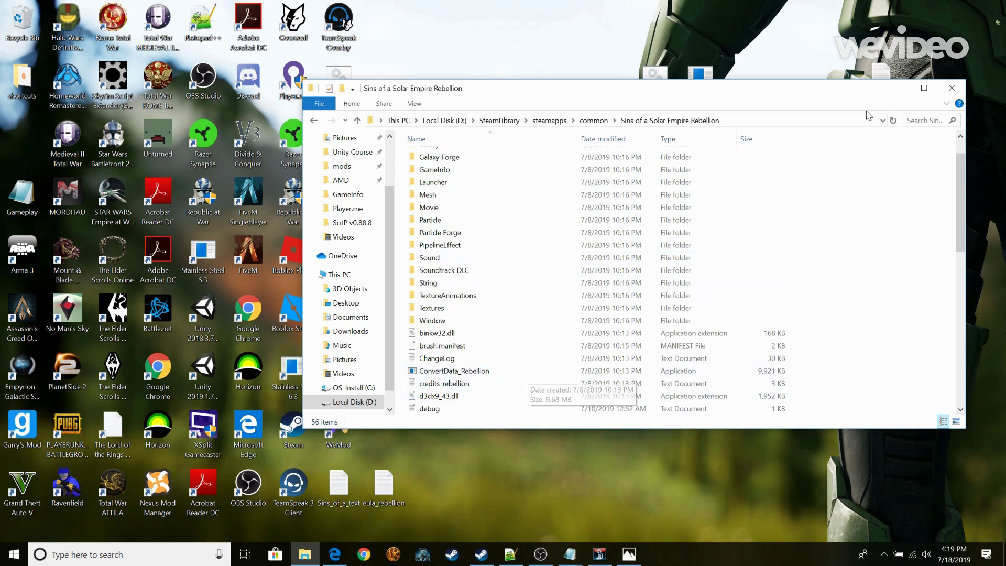
pyautogui.click(896, 87)
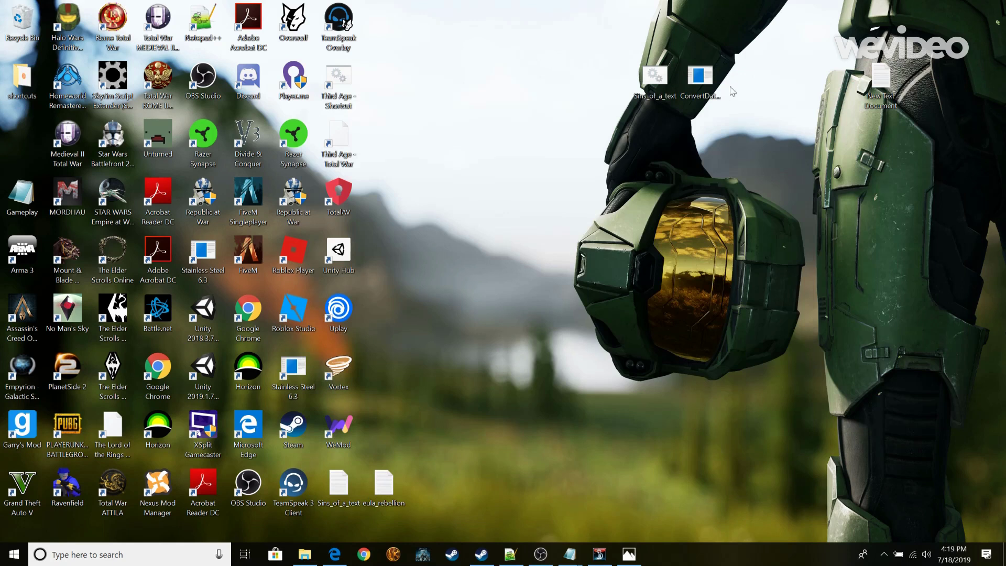
pyautogui.moveTo(690, 78); pyautogui.dragTo(725, 78)
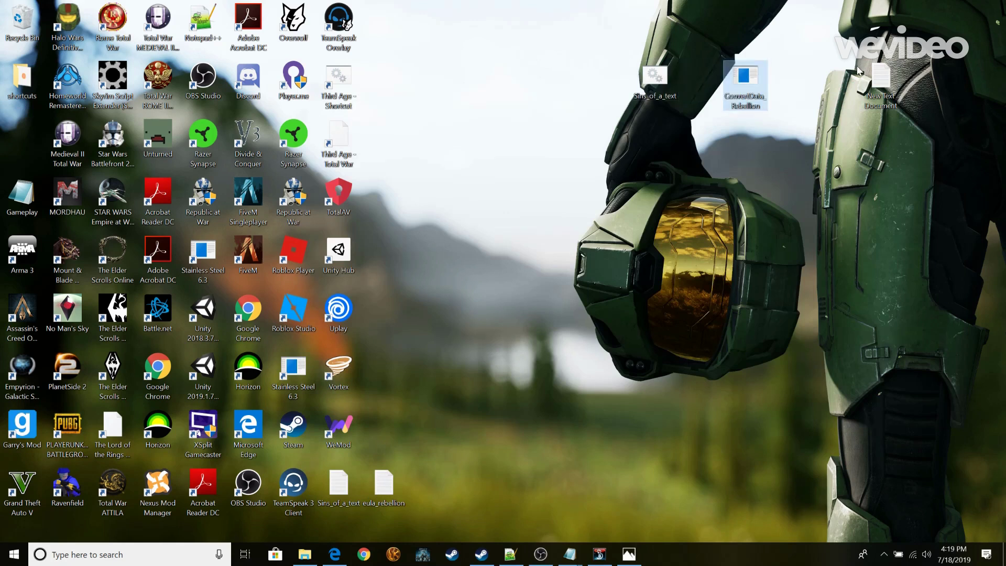
pyautogui.moveTo(879, 79); pyautogui.dragTo(833, 84)
pyautogui.rightClick(869, 172)
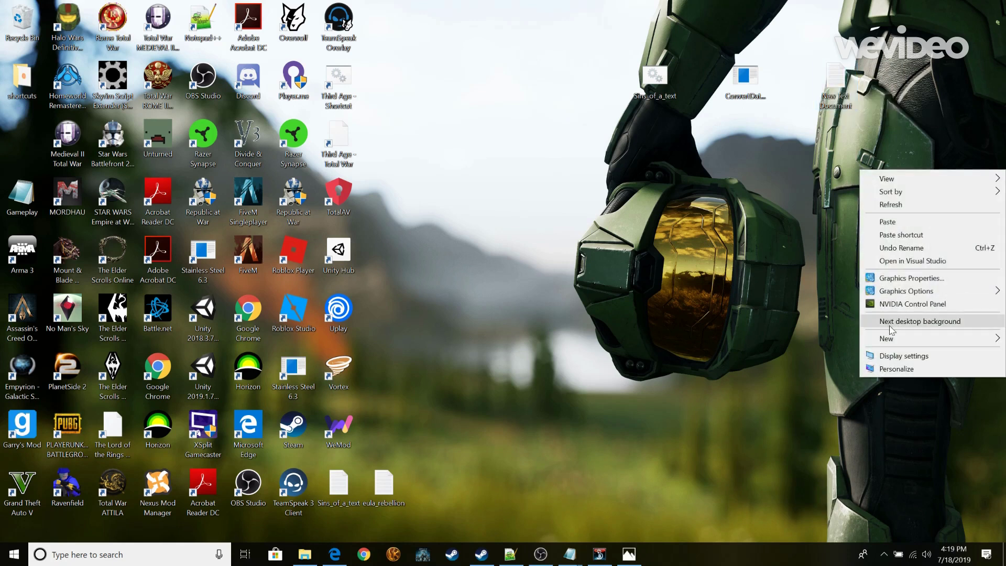
pyautogui.moveTo(895, 339)
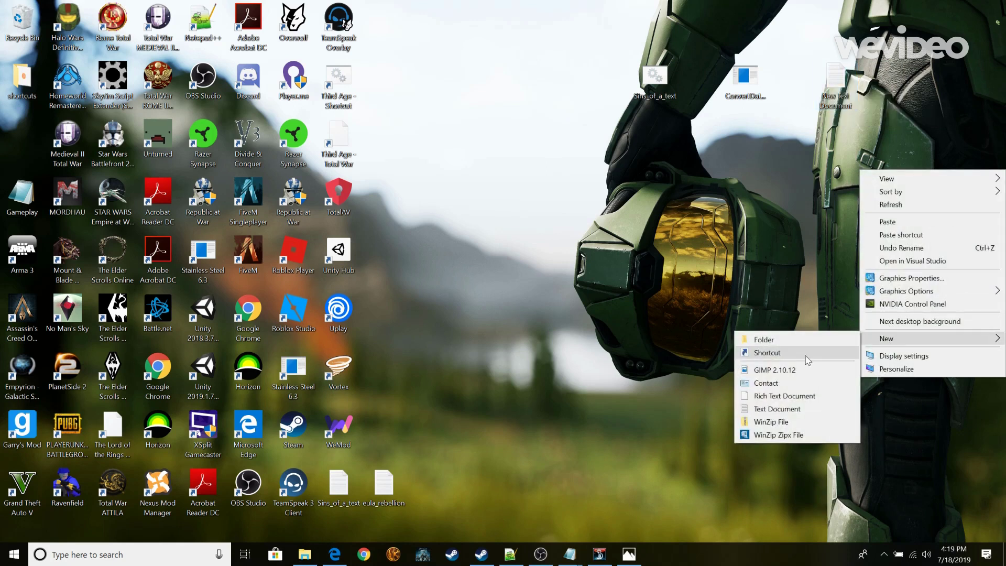
# Open New Text Document maximised in Notepad, start a Save As under a new name, then cancel it.
pyautogui.doubleClick(835, 79)
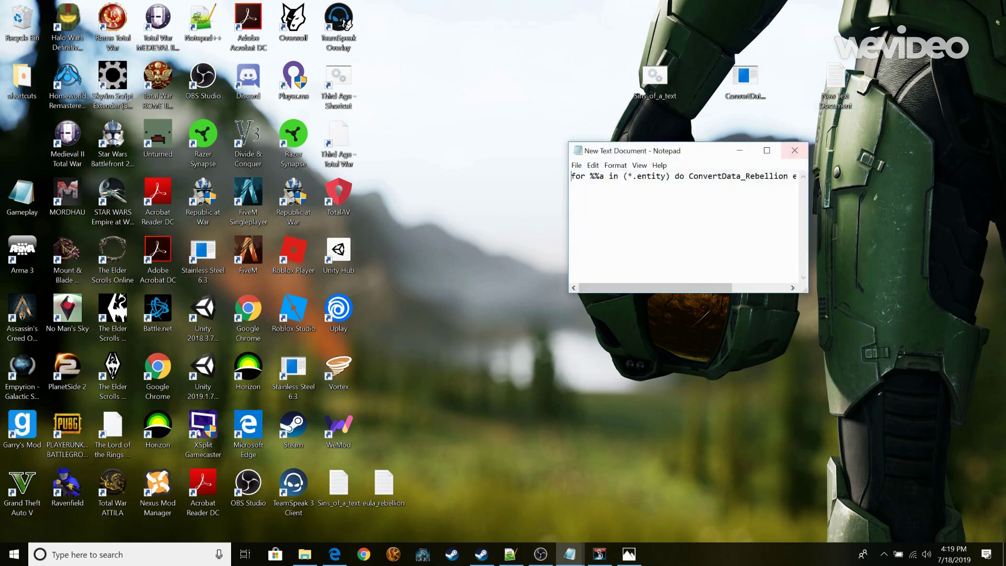
pyautogui.click(767, 149)
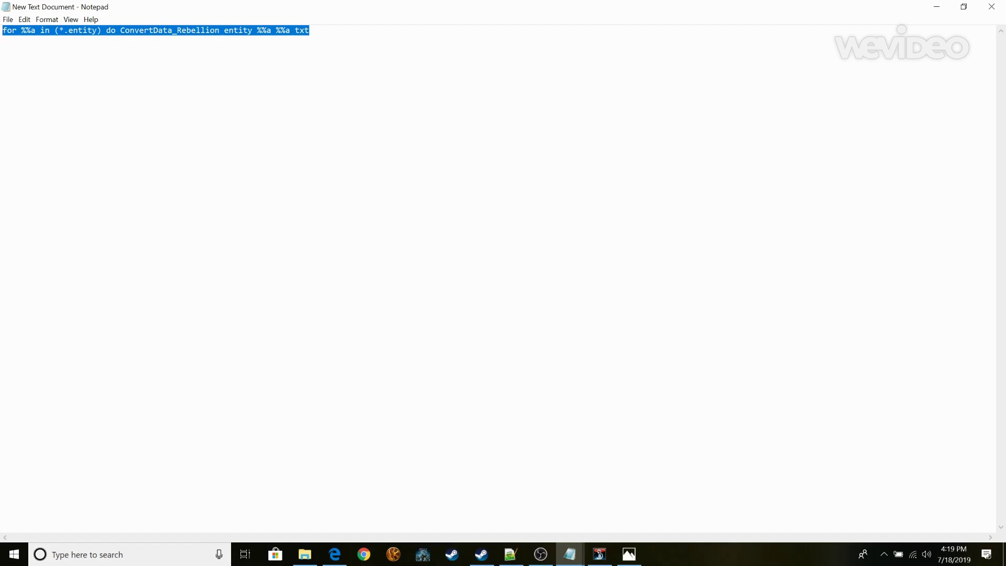
pyautogui.hotkey('alt', 'f')
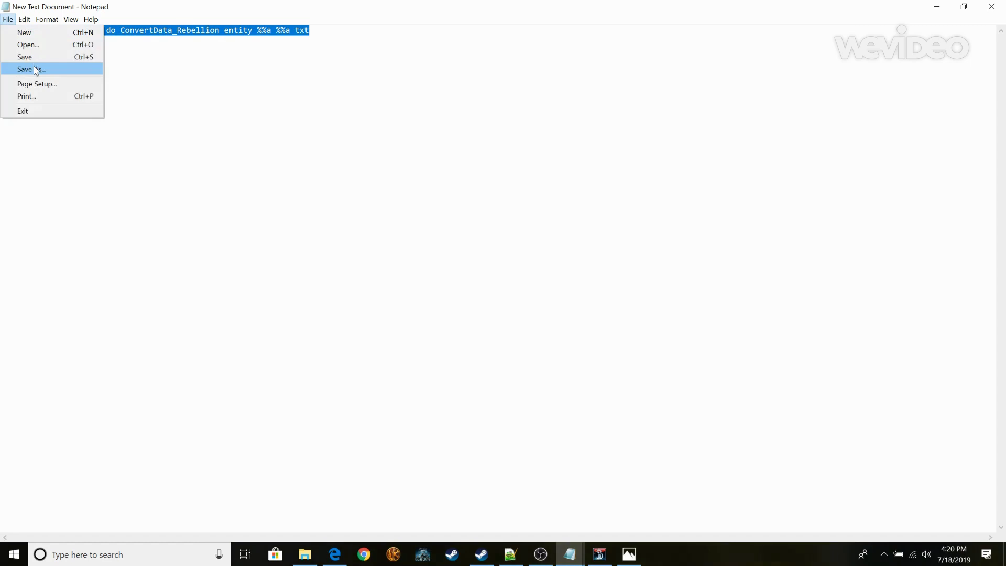
pyautogui.click(38, 69)
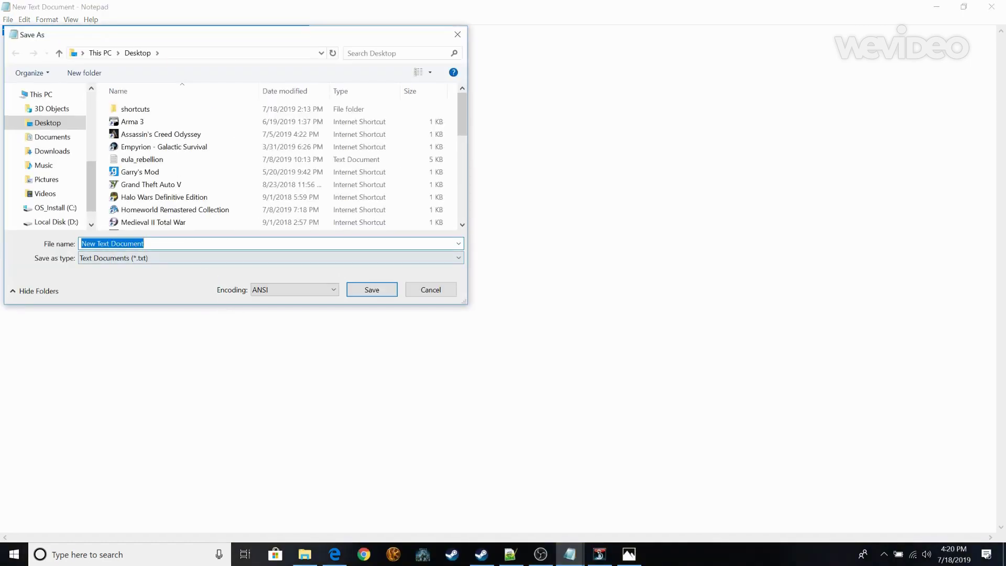
pyautogui.press('BackSpace')
pyautogui.write('sd')
pyautogui.press('BackSpace')
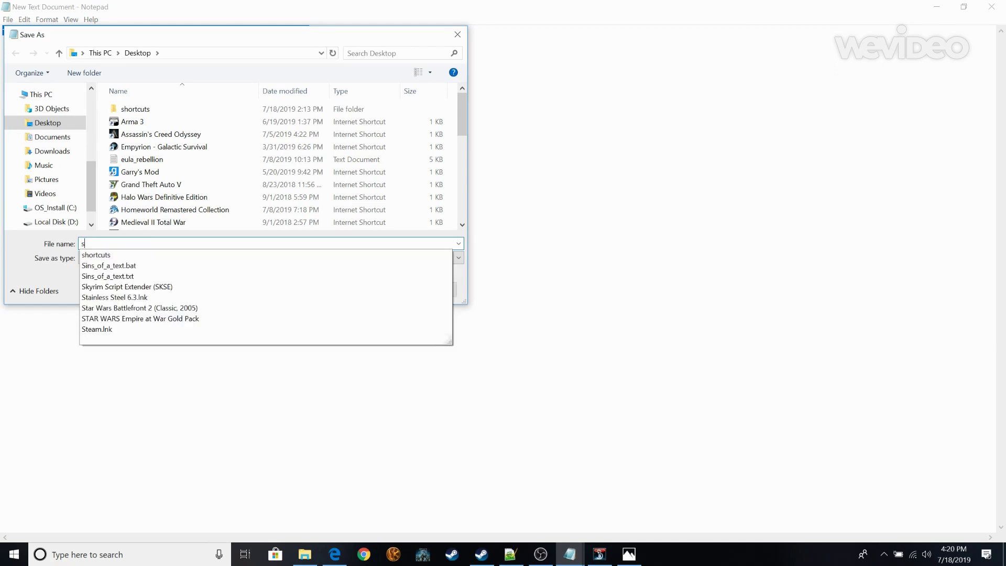
pyautogui.write('ins')
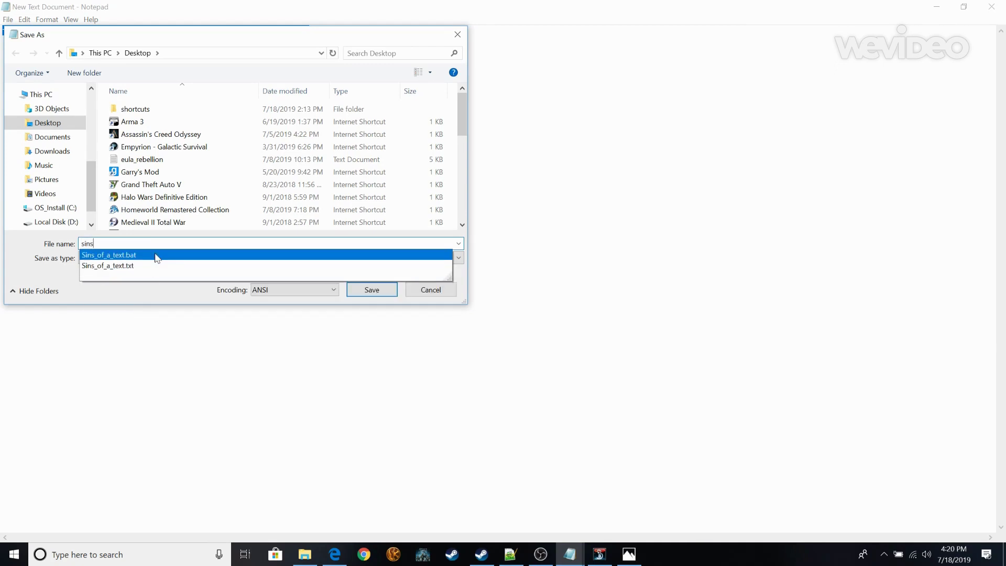
pyautogui.click(426, 290)
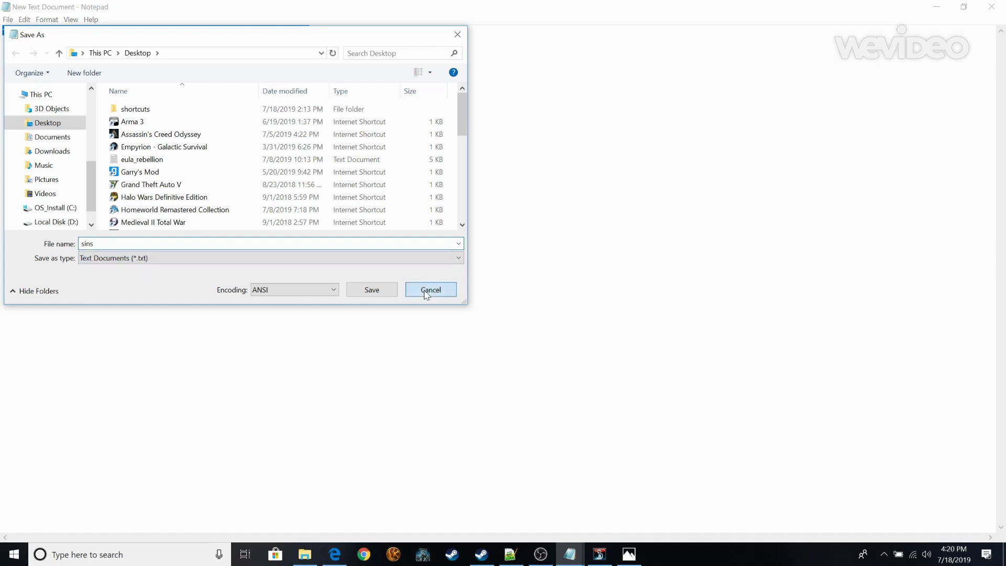
# Minimise Notepad and check the Sins_of_a_text file's properties.
pyautogui.click(936, 6)
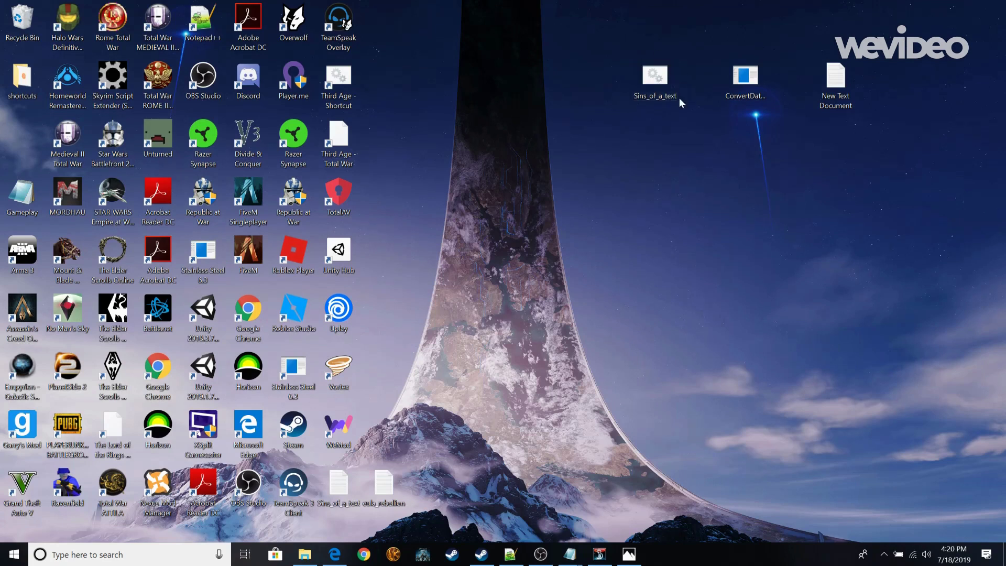
pyautogui.rightClick(653, 83)
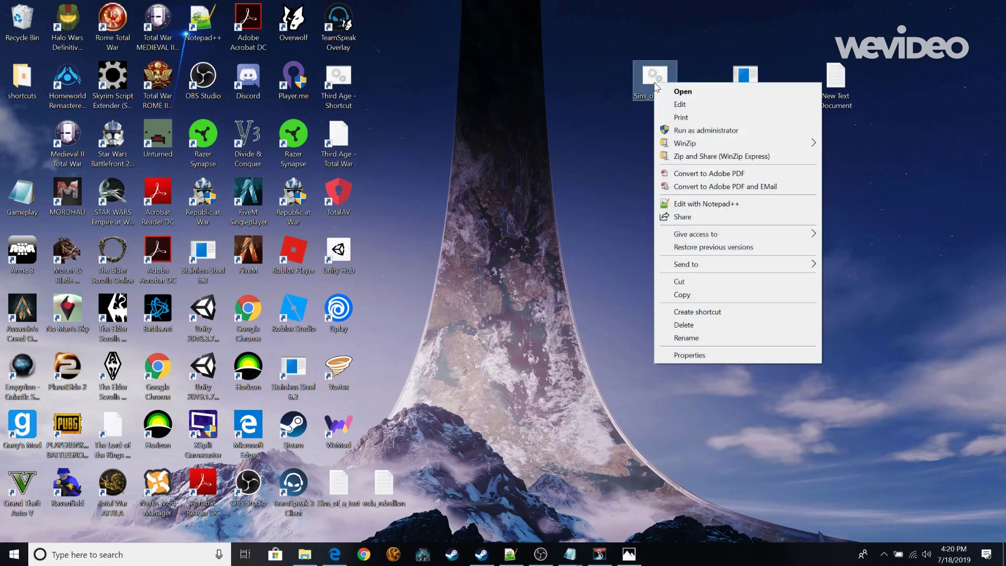
pyautogui.click(703, 354)
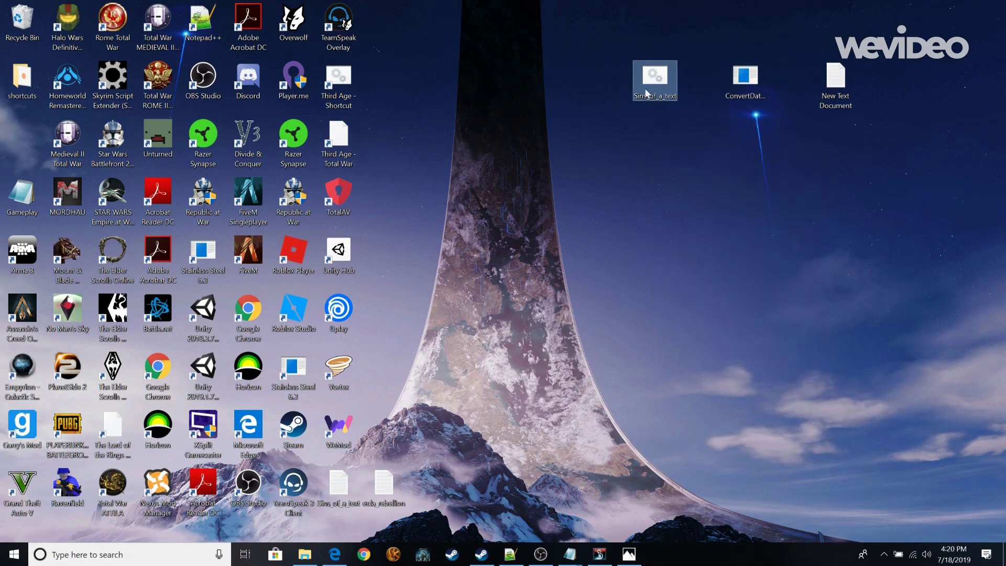
pyautogui.click(860, 92)
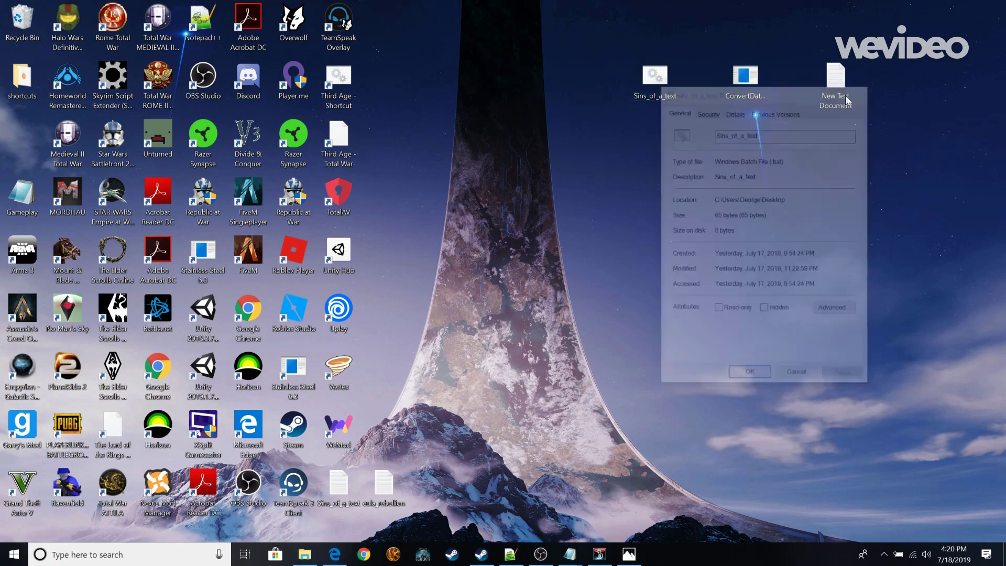
# Move Sins_of_a_text next to ConvertData and copy it.
pyautogui.moveTo(652, 84); pyautogui.dragTo(704, 83)
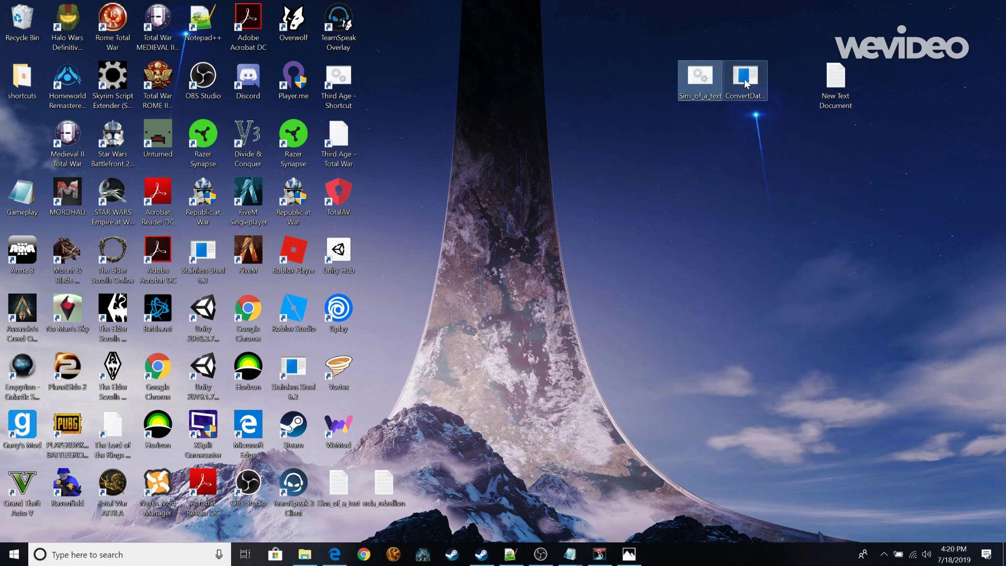
pyautogui.rightClick(700, 82)
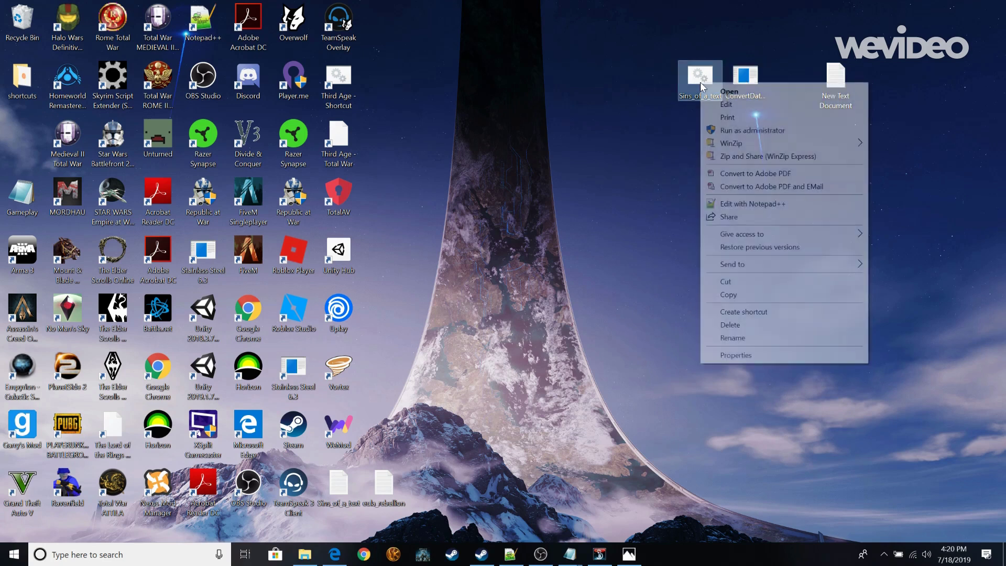
pyautogui.click(743, 297)
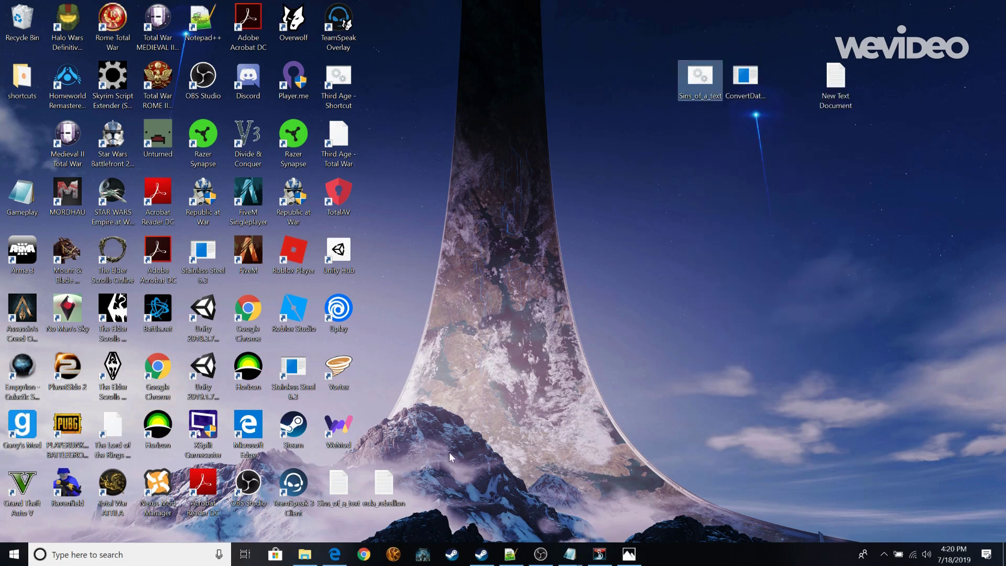
# Open the SotP v0.88.8 GameInfo folder and reverse-sort by type so Sins_of_a_text is first.
pyautogui.click(304, 555)
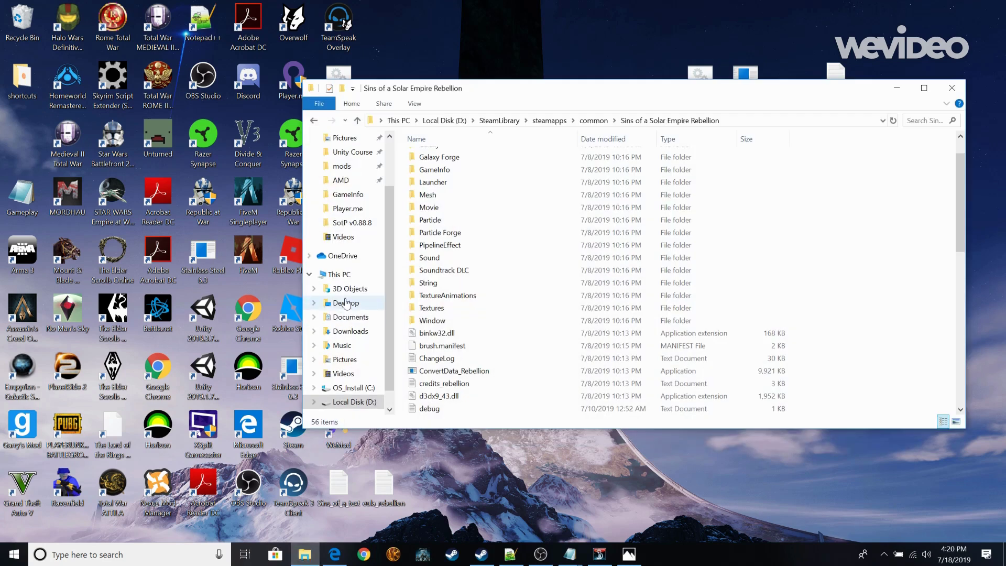
pyautogui.scroll(2, 459, 218)
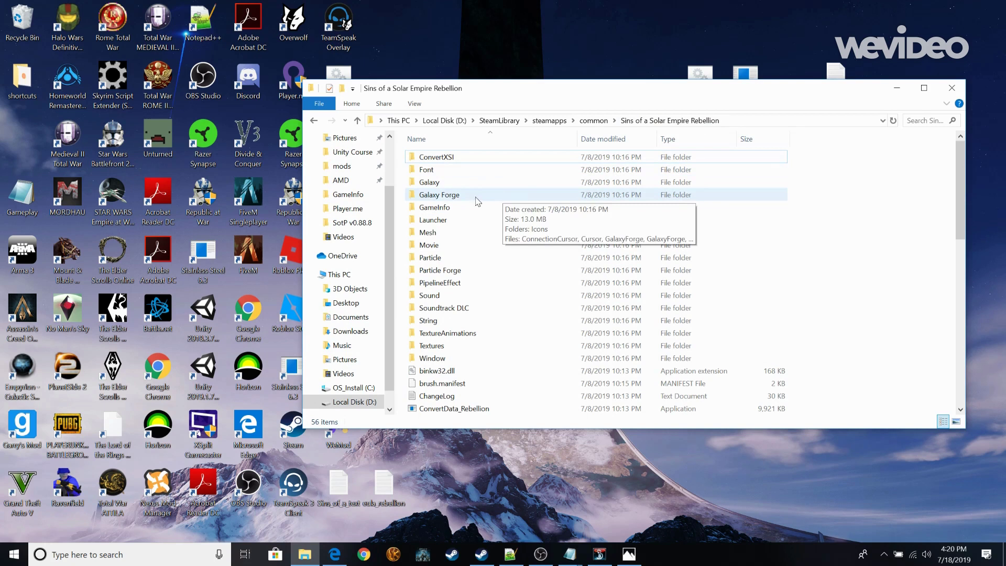
pyautogui.click(340, 225)
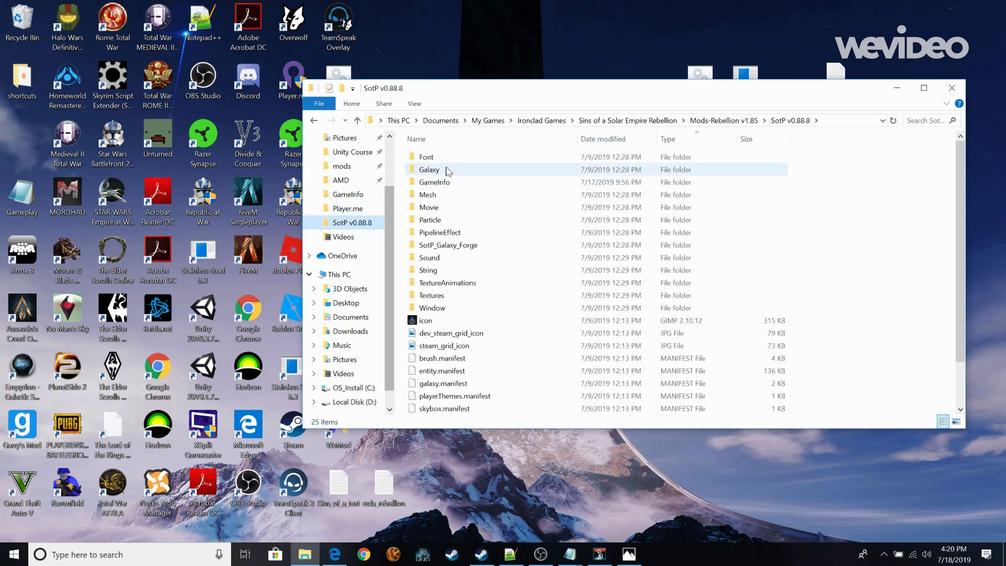
pyautogui.click(462, 184)
pyautogui.doubleClick(461, 184)
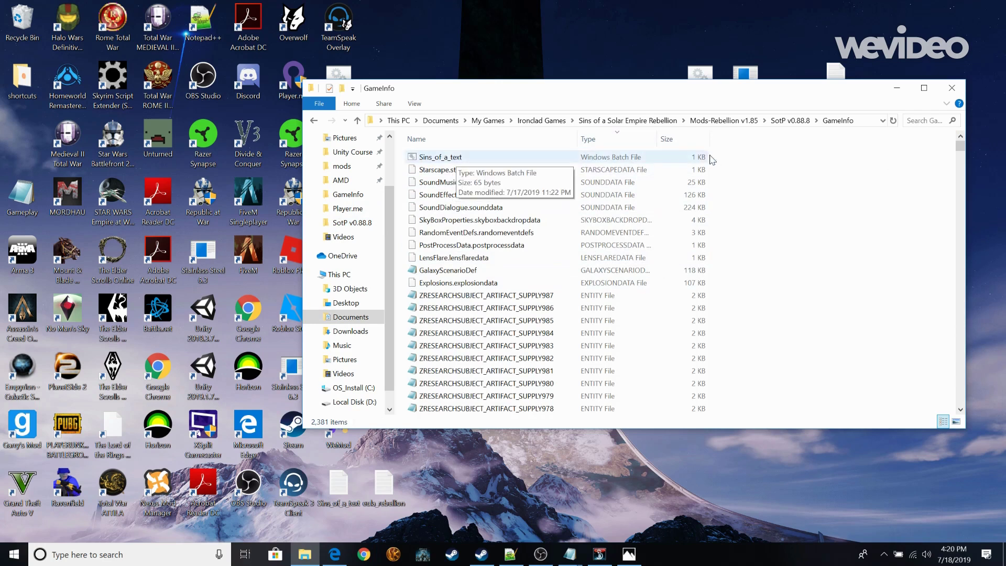
pyautogui.click(626, 146)
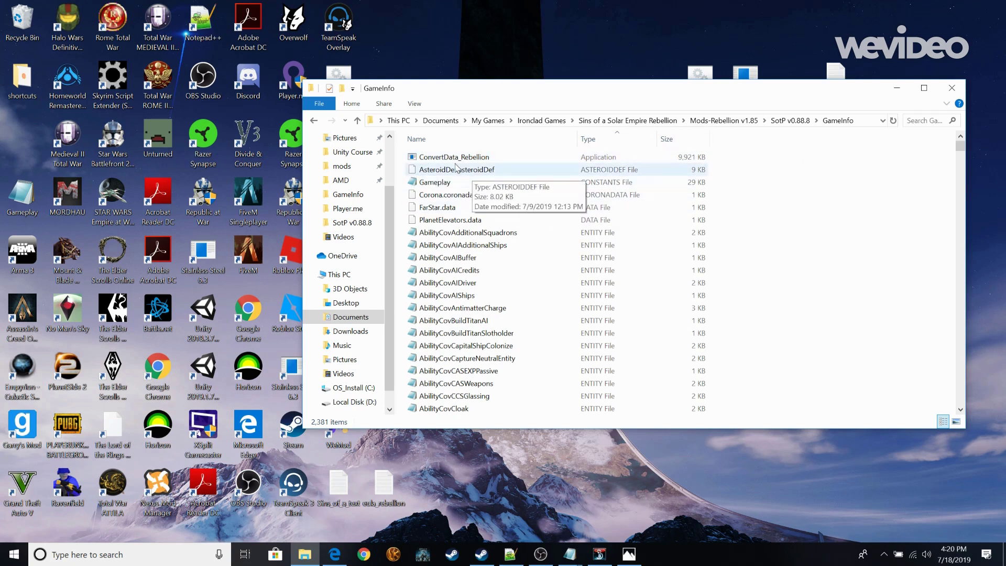
pyautogui.click(590, 142)
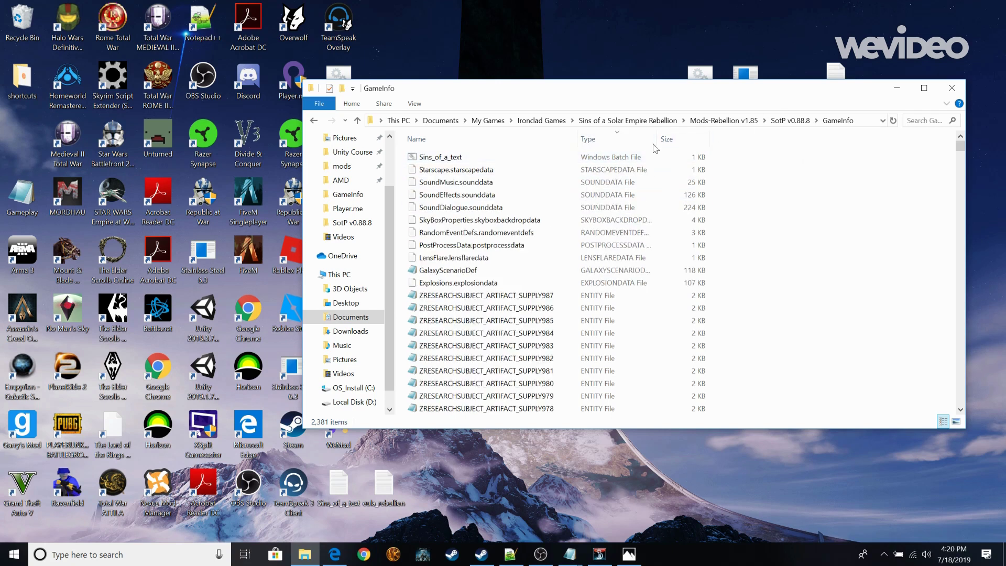
# Run Sins_of_a_text.bat to convert the GameInfo .entity files to text, then close the console.
pyautogui.doubleClick(455, 158)
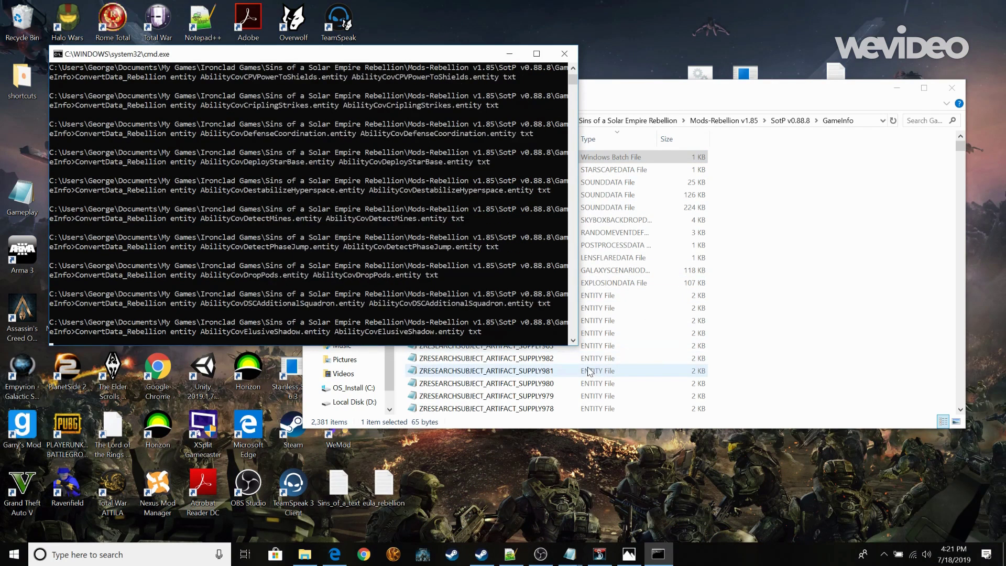
pyautogui.click(564, 55)
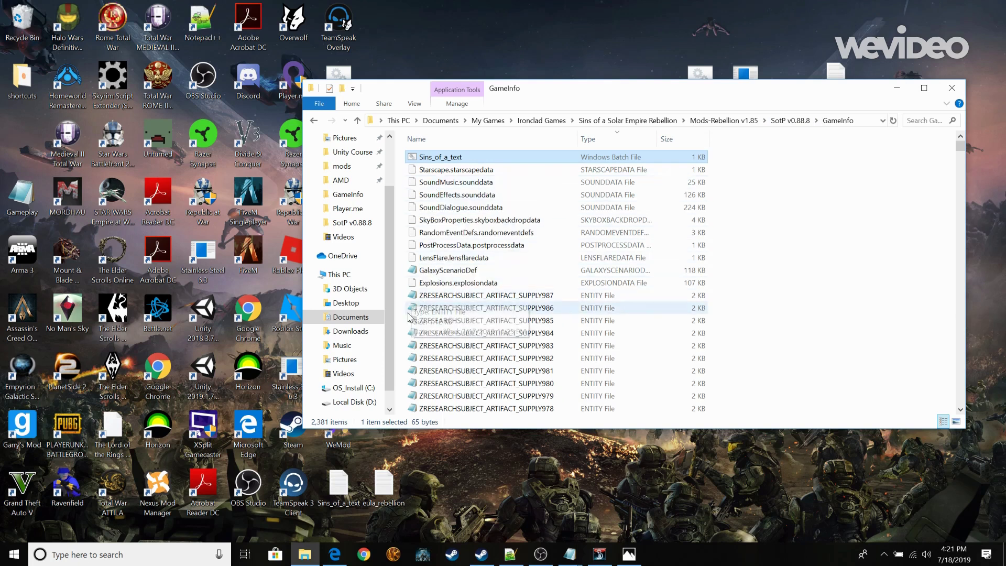
# Search GameInfo for 'UNSC' and select RESEARCHSUBJECT_UNSCMAXCAPITALSHIPS0 in the results.
pyautogui.scroll(-5, 573, 254)
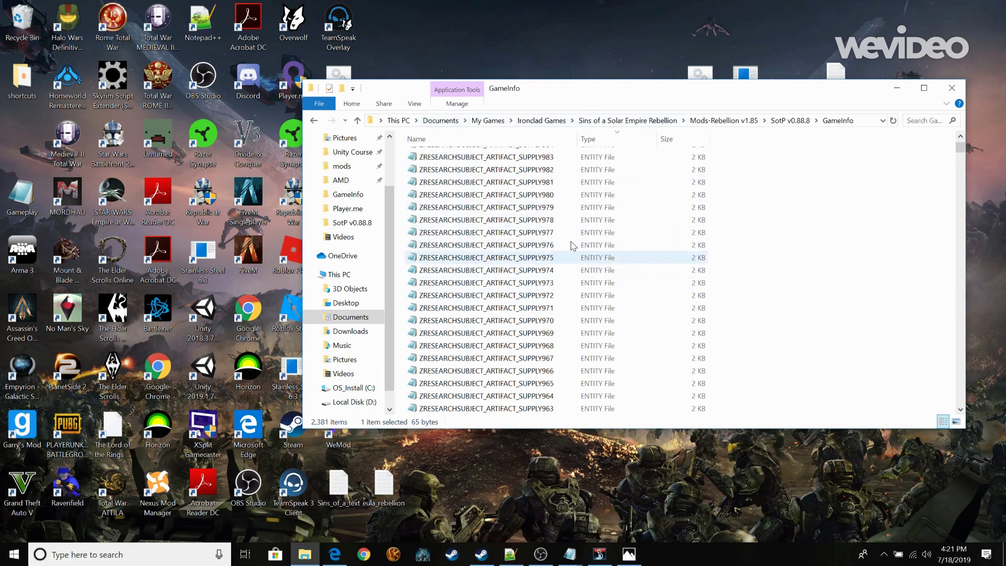
pyautogui.click(902, 119)
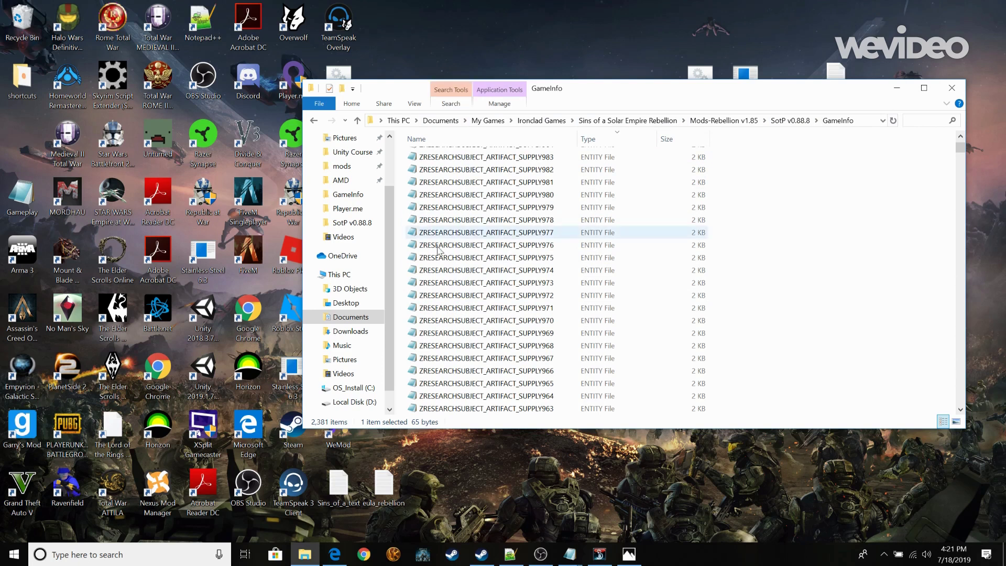
pyautogui.scroll(-5, 524, 233)
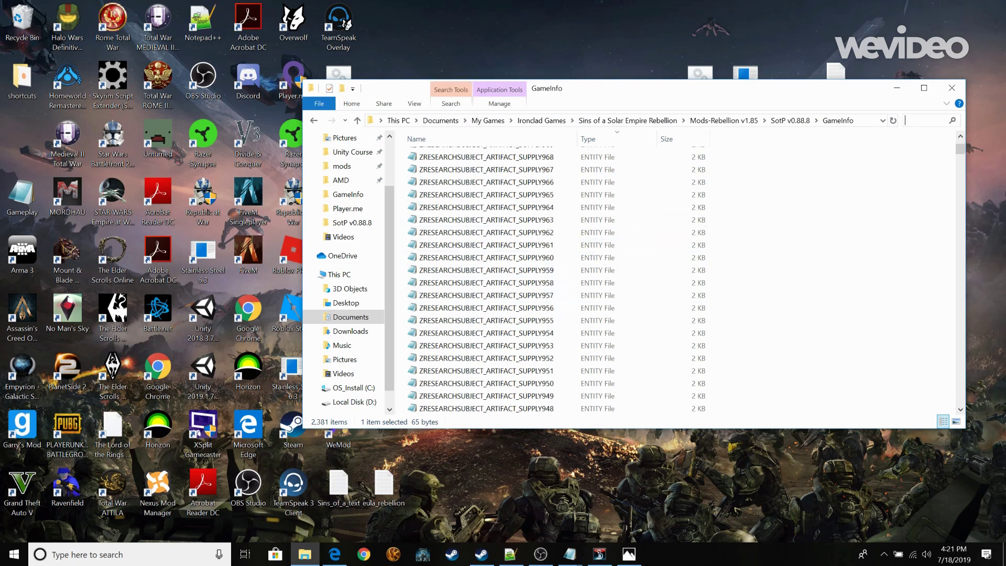
pyautogui.write('UNSC')
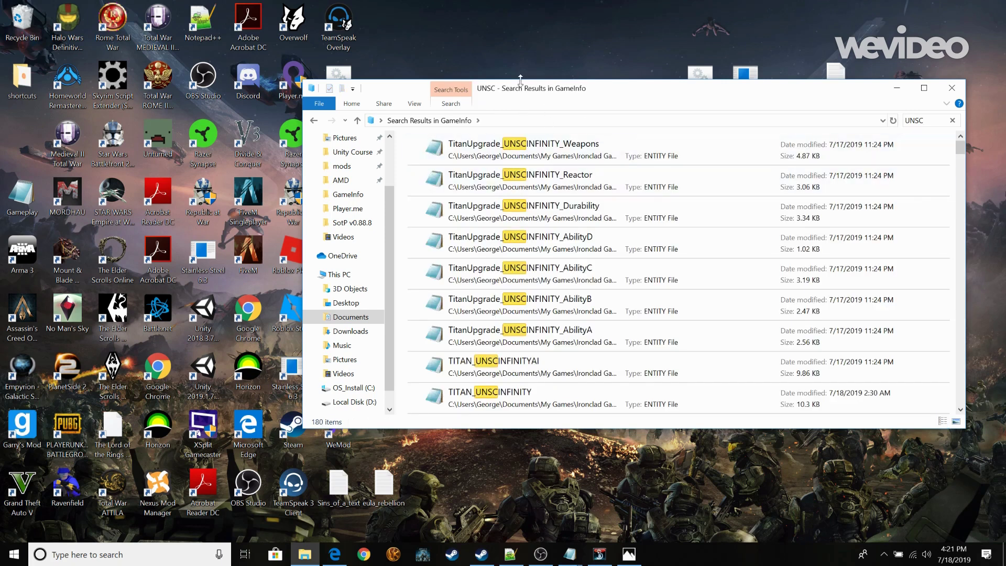
pyautogui.scroll(-3, 534, 157)
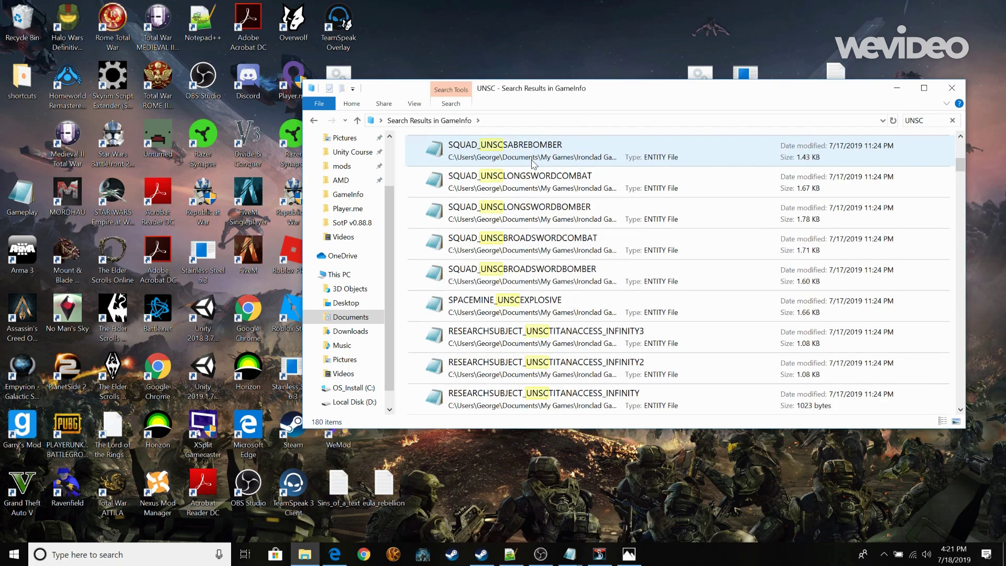
pyautogui.scroll(-2, 534, 163)
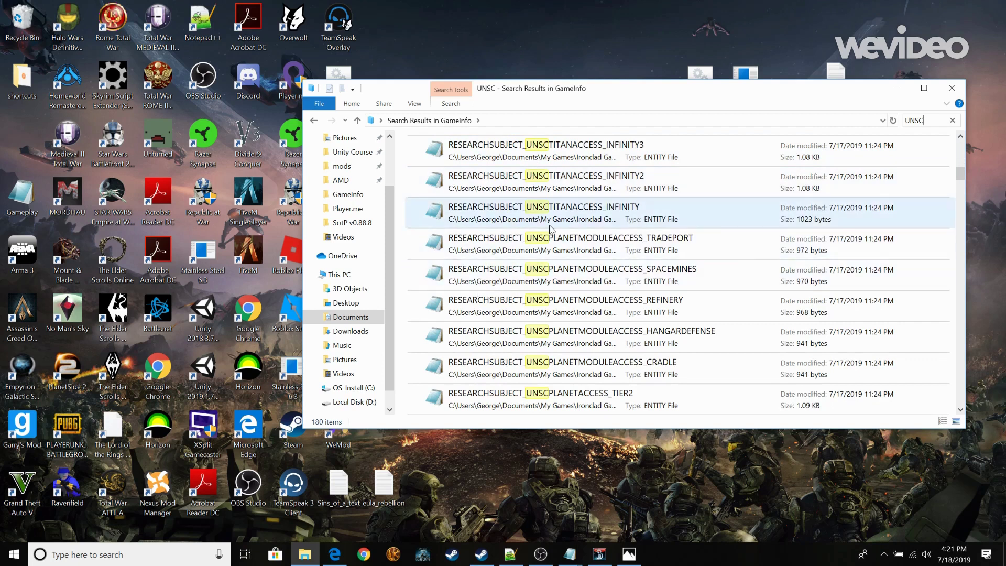
pyautogui.scroll(-3, 565, 322)
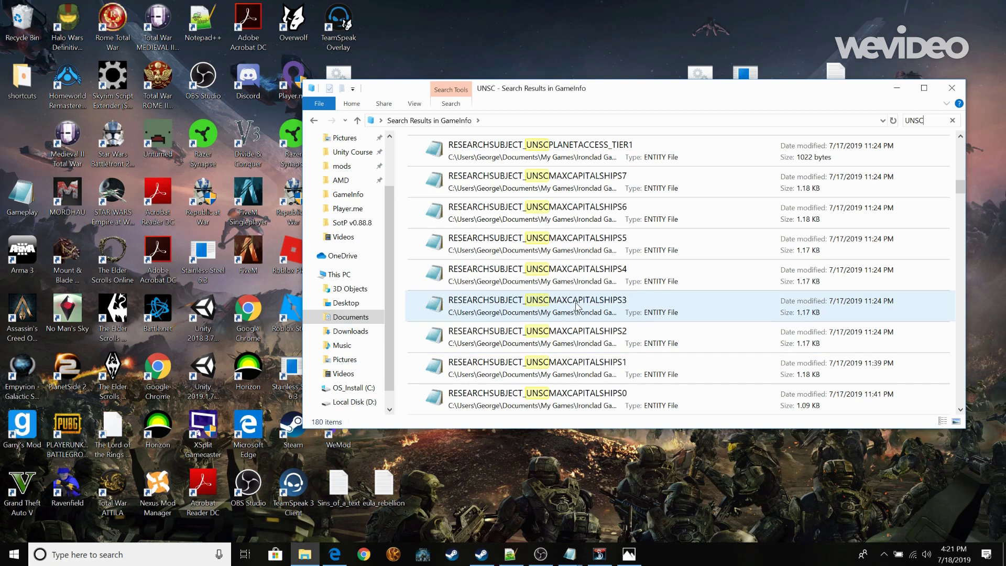
pyautogui.scroll(-4, 586, 296)
pyautogui.scroll(3, 576, 297)
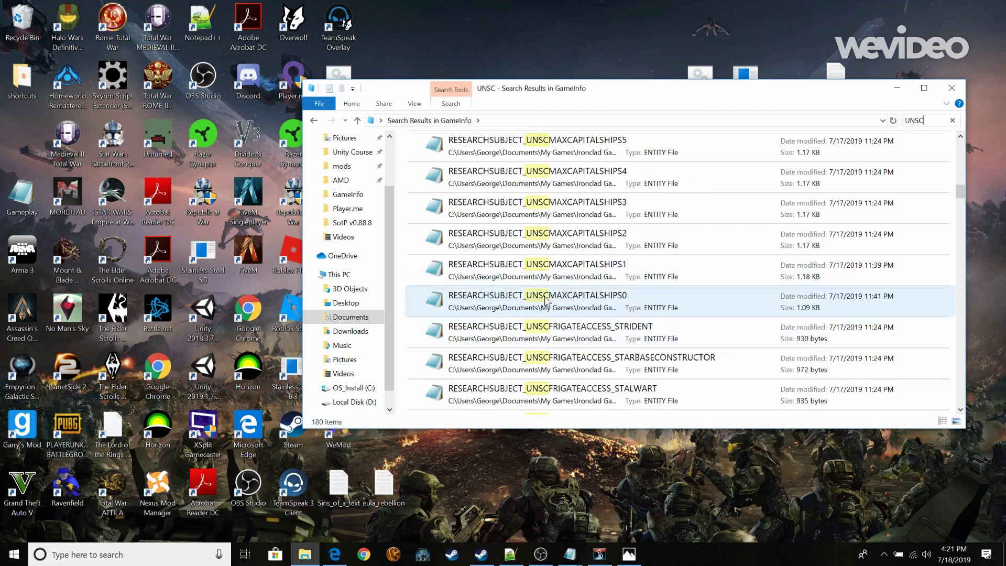
pyautogui.click(576, 303)
# Open RESEARCHSUBJECT_UNSCMAXCAPITALSHIPS0 in Notepad++ and select the modifier lines 36–41.
pyautogui.rightClick(578, 303)
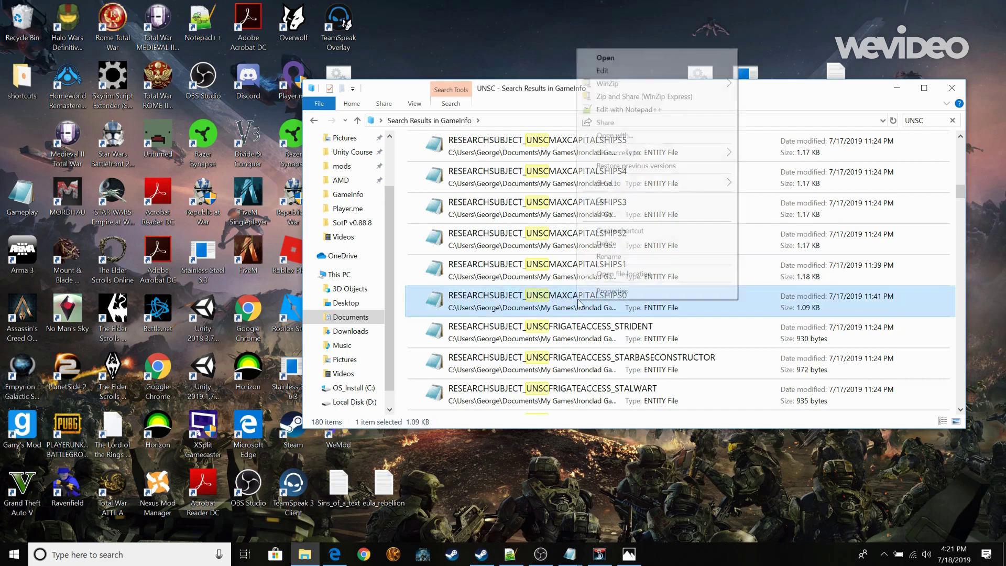
pyautogui.click(658, 110)
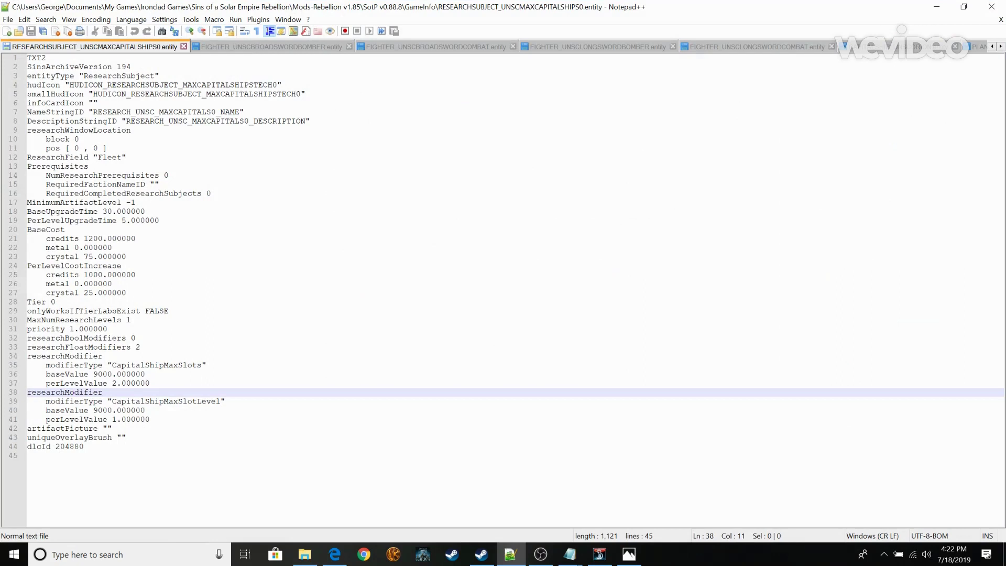
pyautogui.press('Up')
pyautogui.press('Up')
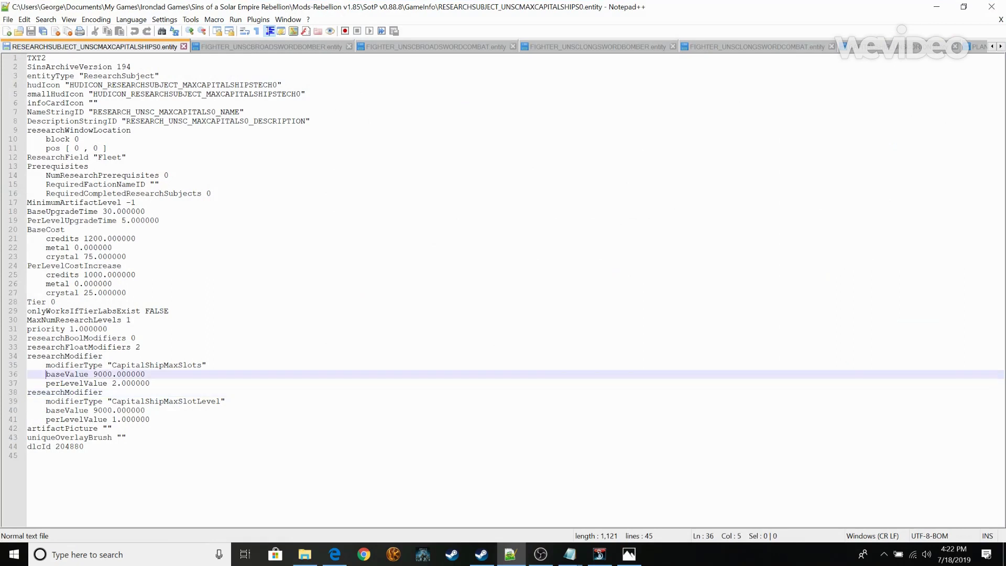
pyautogui.press('Home')
pyautogui.hotkey('shift', 'Down')
pyautogui.hotkey('shift', 'Down')
pyautogui.hotkey('shift', 'Down')
pyautogui.hotkey('shift', 'Down')
pyautogui.hotkey('shift', 'Down')
pyautogui.hotkey('shift', 'End')
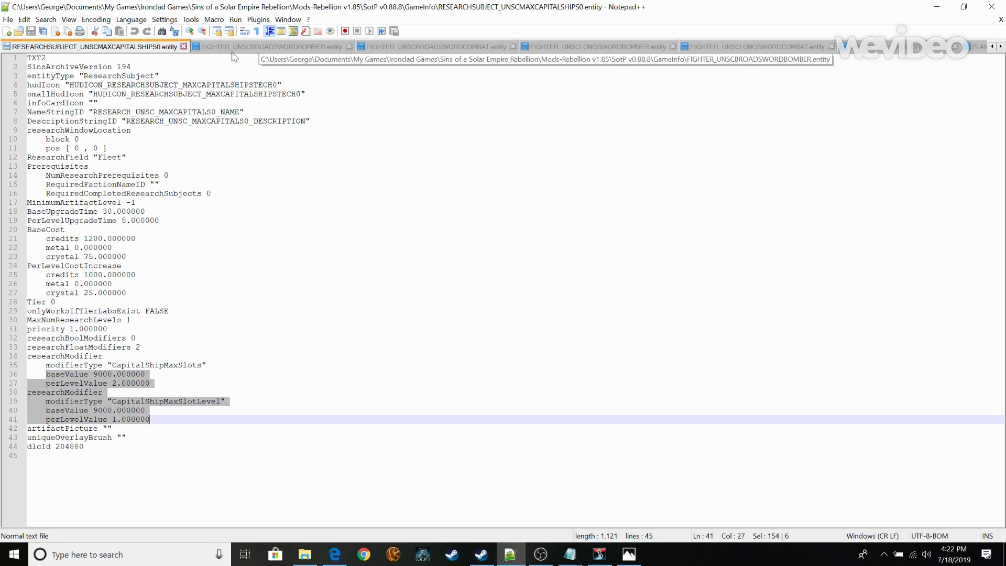
# Undo an accidental move of the selected lines and scroll the file tabs.
pyautogui.moveTo(134, 429); pyautogui.dragTo(131, 429)
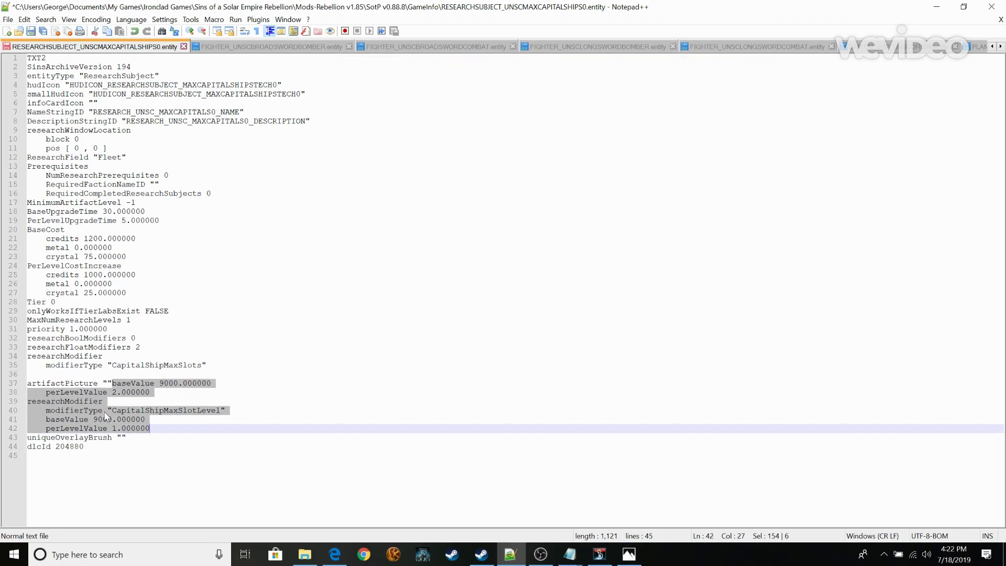
pyautogui.hotkey('ctrl', 'z')
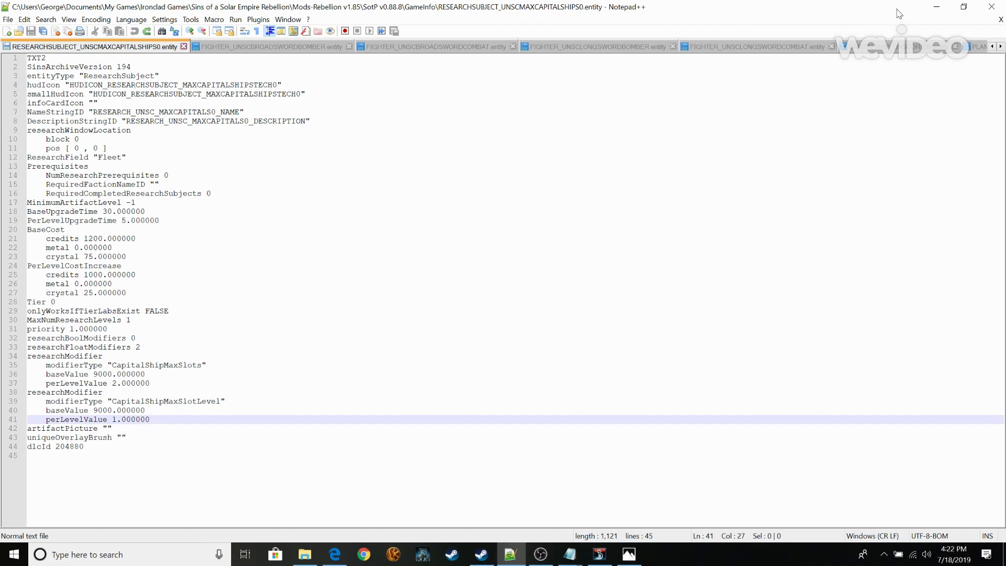
pyautogui.click(1001, 48)
# Scroll through the remaining Notepad++ tabs, then return to the UNSC search results.
pyautogui.click(1000, 48)
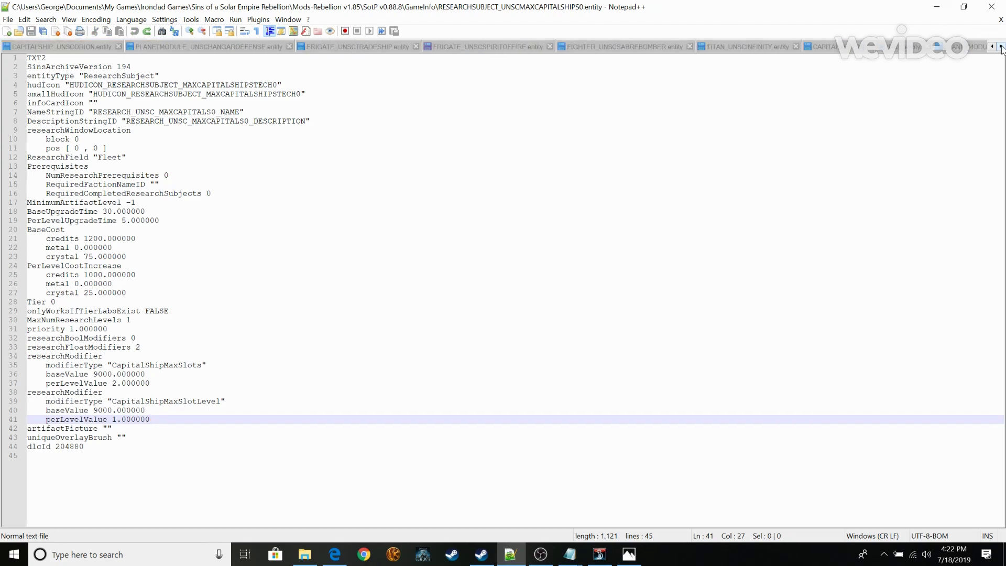
pyautogui.click(1001, 48)
pyautogui.click(305, 555)
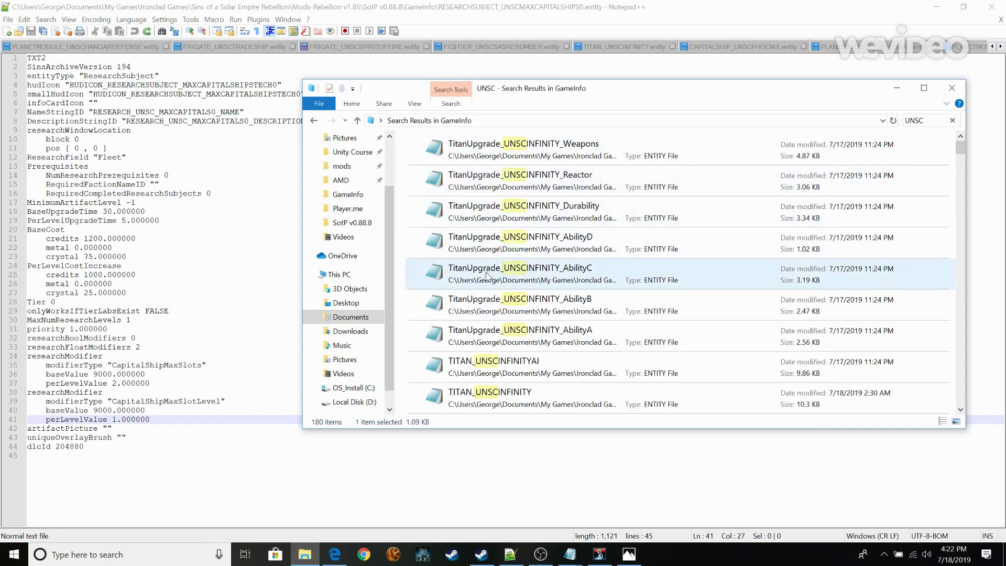
# Find PLANETMODULE_UNSCTITANFACTORY in the results and bring up its context menu.
pyautogui.scroll(-20, 483, 277)
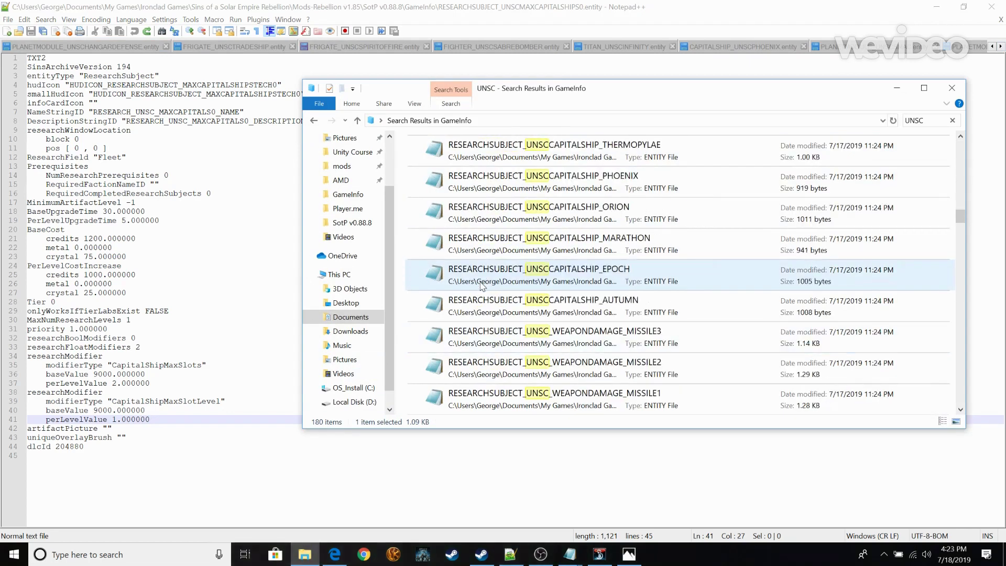
pyautogui.scroll(-5, 483, 286)
pyautogui.scroll(-10, 482, 285)
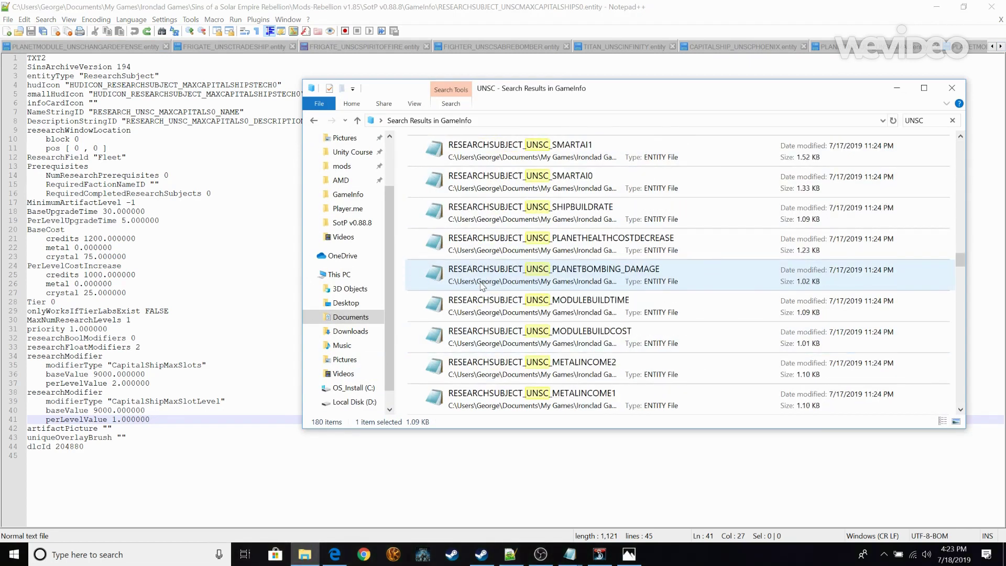
pyautogui.scroll(-10, 617, 339)
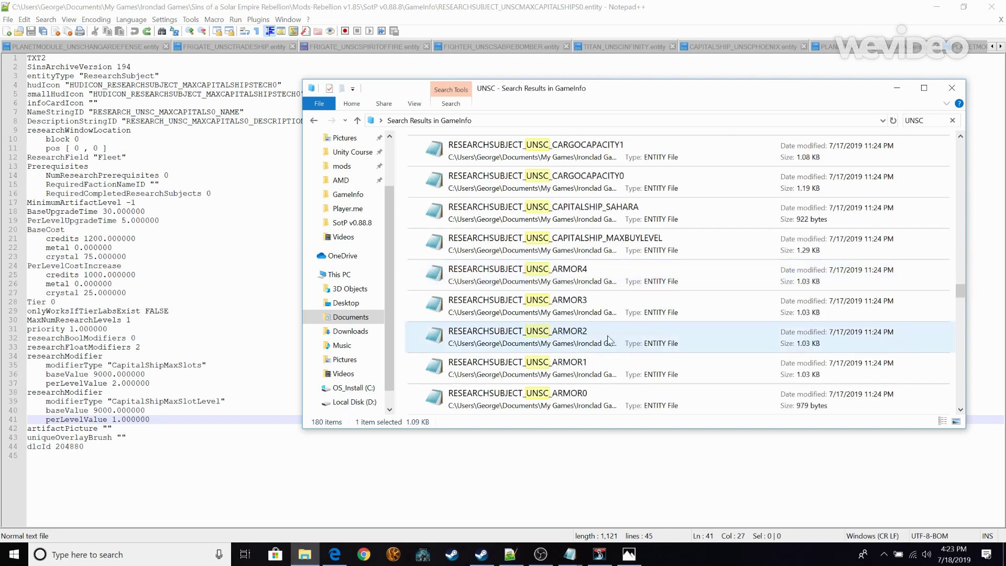
pyautogui.scroll(-2, 603, 339)
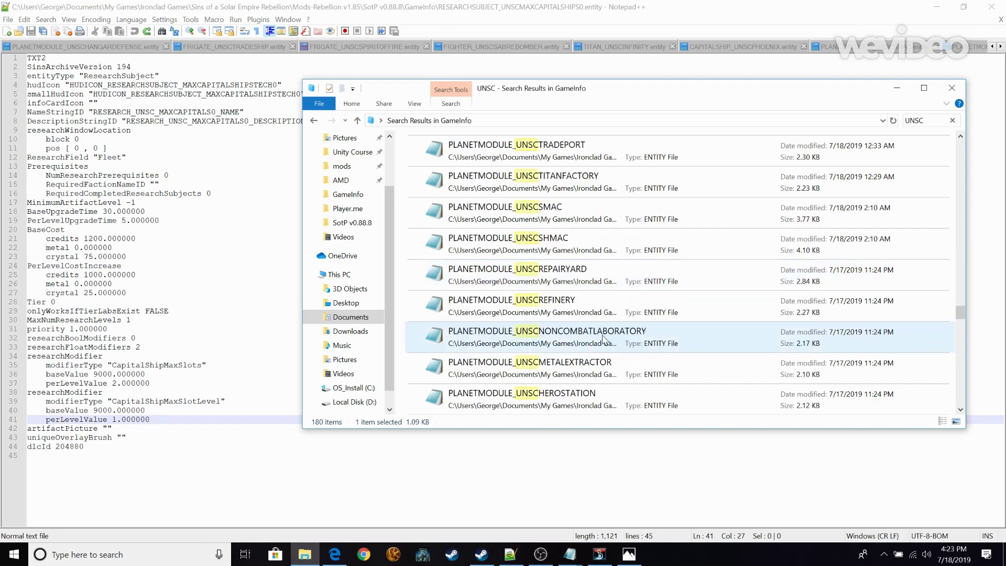
pyautogui.scroll(-3, 560, 364)
pyautogui.scroll(2, 556, 366)
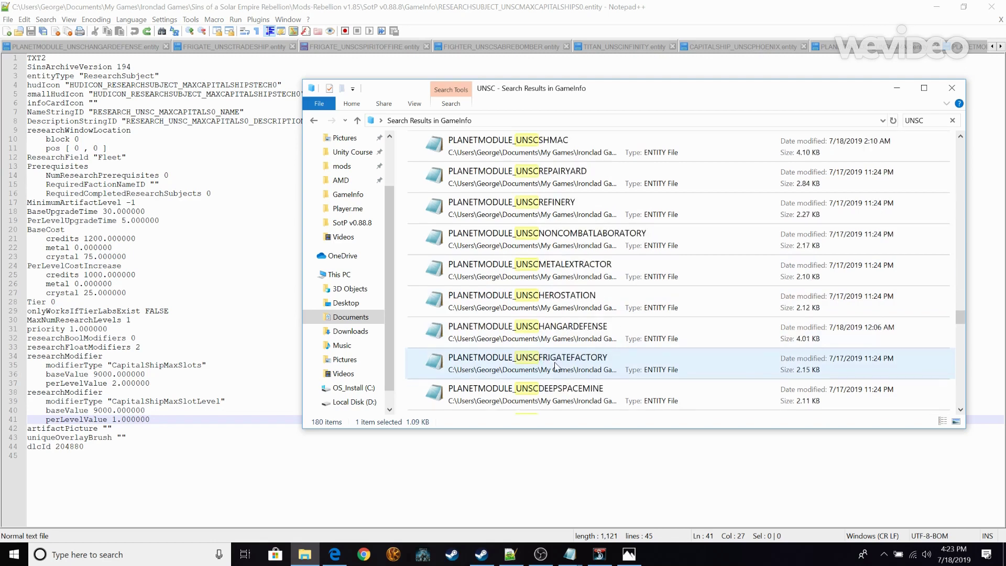
pyautogui.scroll(-3, 553, 272)
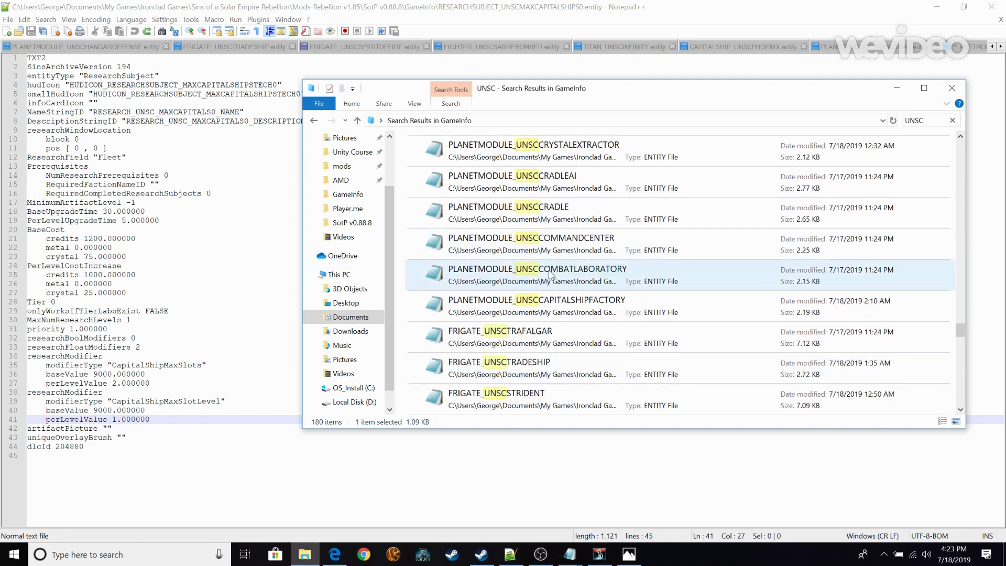
pyautogui.scroll(1, 551, 264)
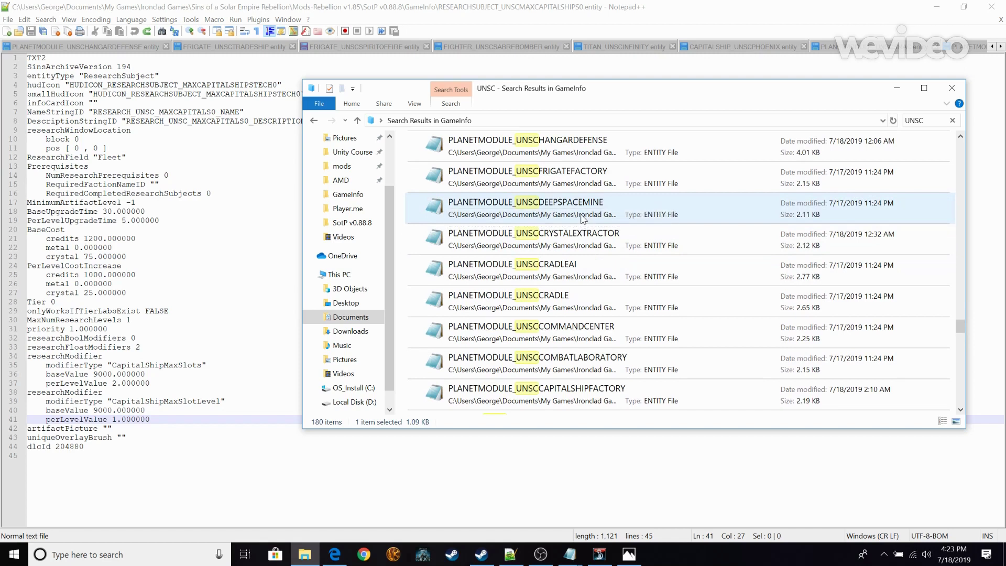
pyautogui.scroll(1, 606, 220)
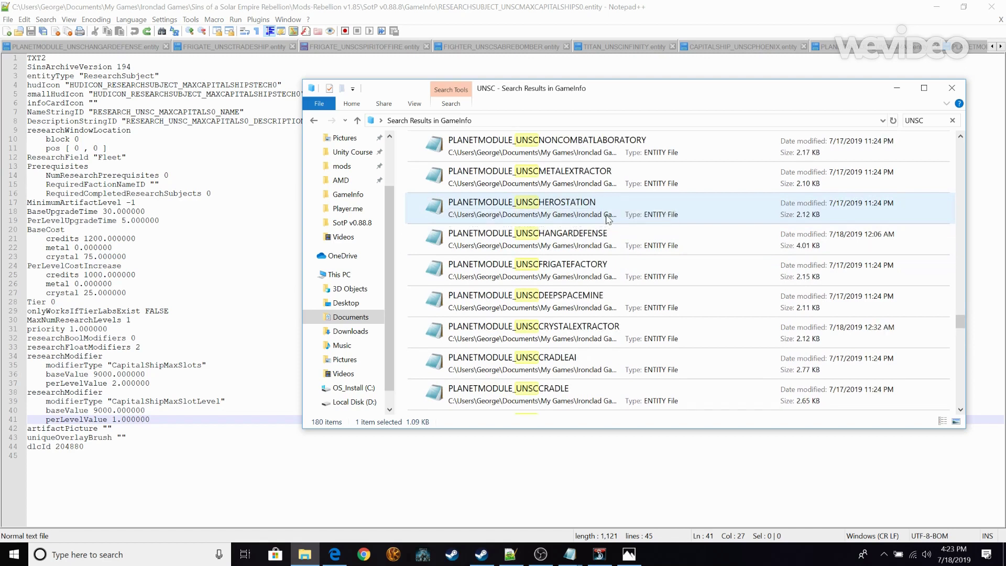
pyautogui.scroll(2, 608, 219)
pyautogui.click(589, 192)
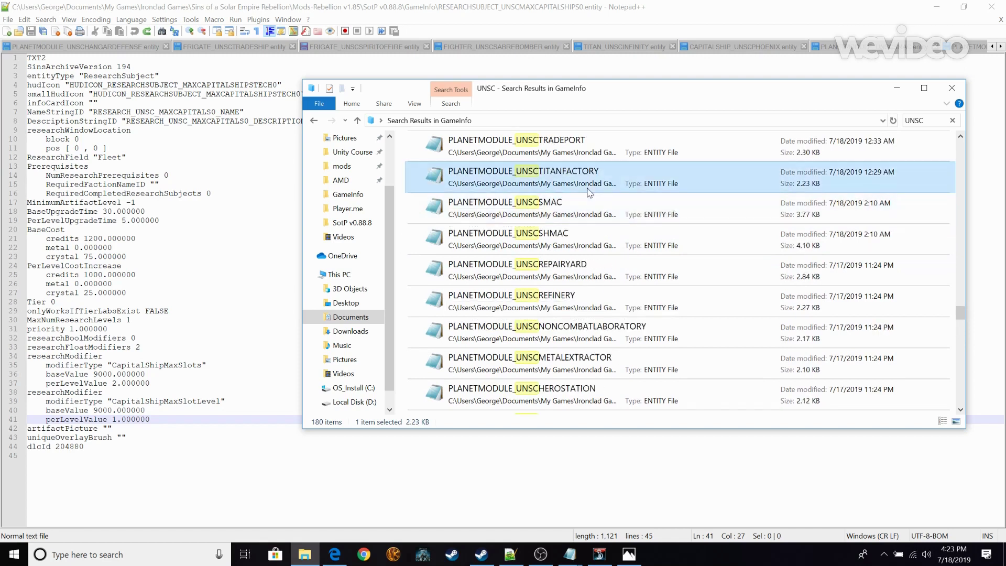
pyautogui.rightClick(542, 182)
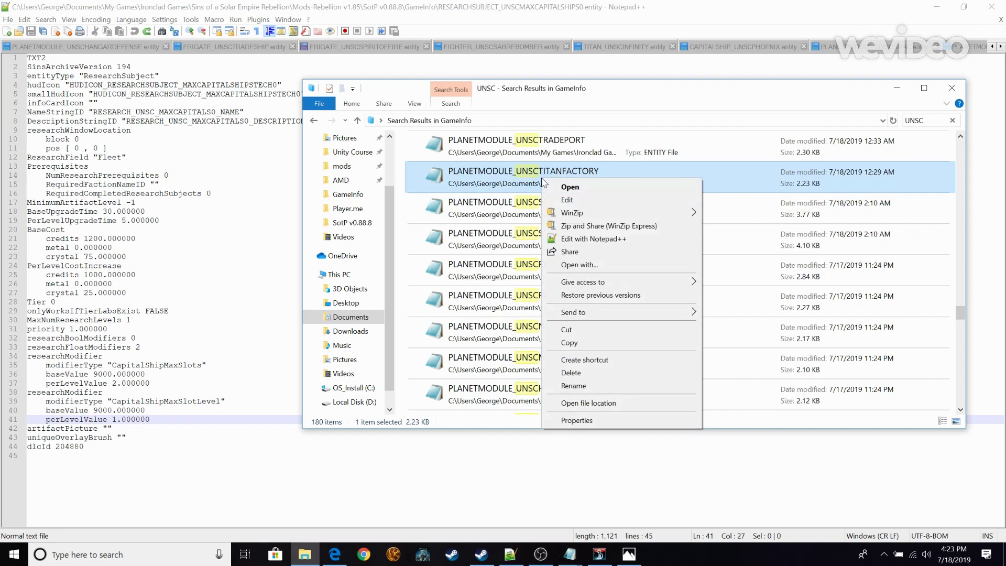
# Open PLANETMODULE_UNSCTITANFACTORY in Notepad++ and inspect its planetUpgradeSlotCount and price values.
pyautogui.click(588, 239)
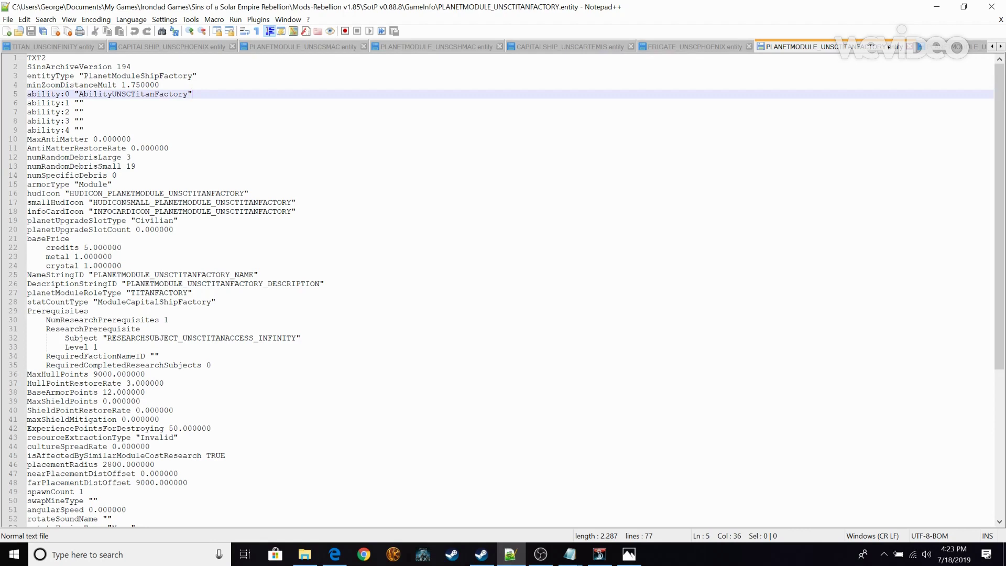
pyautogui.doubleClick(137, 230)
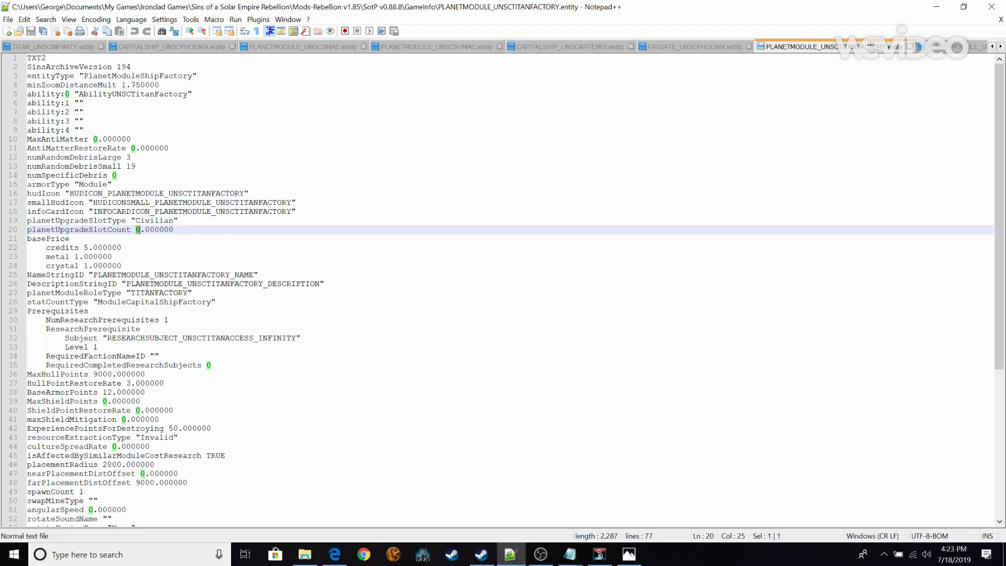
pyautogui.click(84, 248)
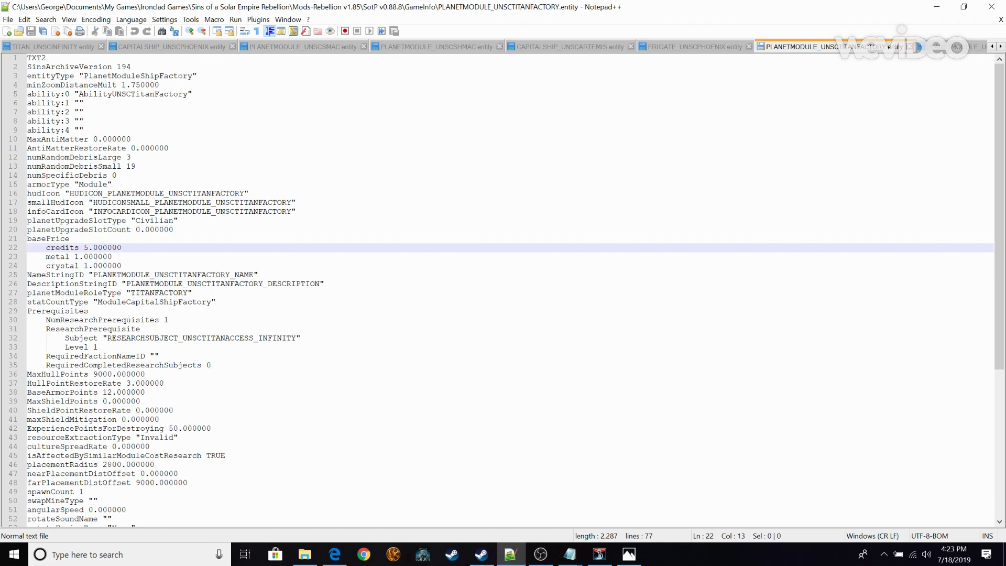
pyautogui.moveTo(84, 247)
pyautogui.mouseDown()
pyautogui.moveTo(120, 274)
pyautogui.moveTo(84, 260)
pyautogui.moveTo(84, 247)
pyautogui.mouseUp()
pyautogui.press('Down')
pyautogui.press('Down')
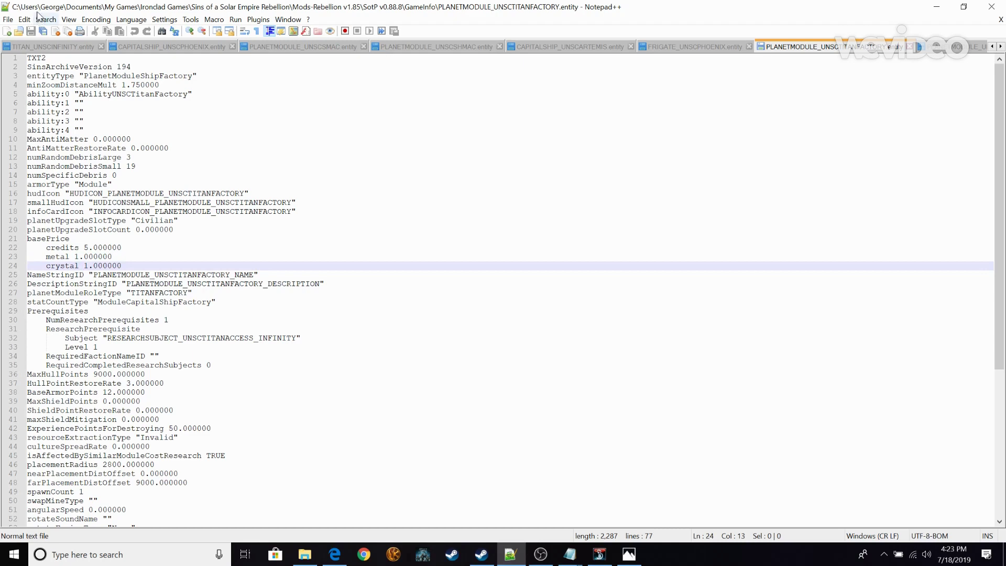
# Dismiss the File menu unused and switch to FRIGATE_UNSCPHOENIX.entity.
pyautogui.click(8, 20)
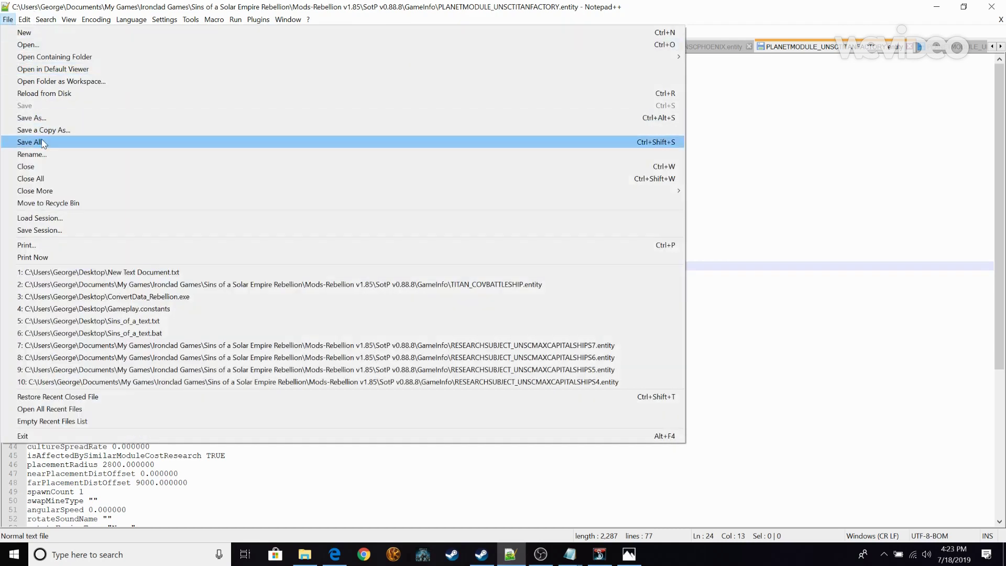
pyautogui.click(672, 13)
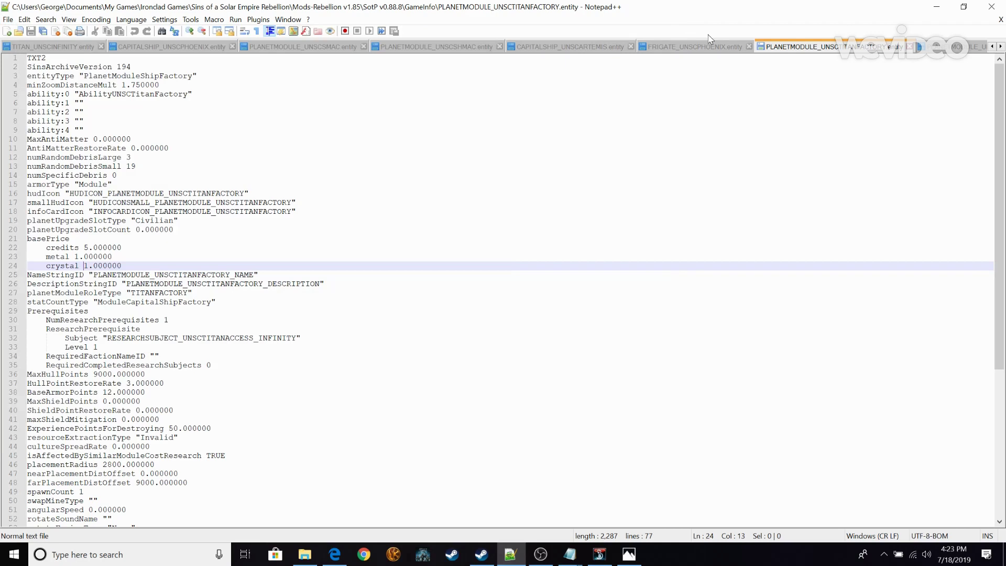
pyautogui.click(710, 45)
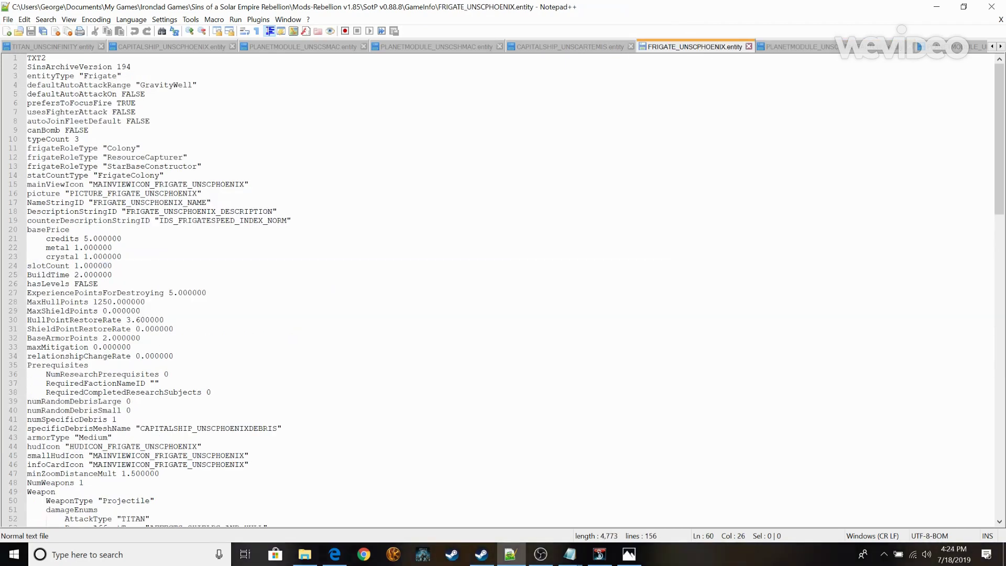
# Look over the UNSC search results again, then minimise Explorer.
pyautogui.click(305, 554)
pyautogui.scroll(-5, 566, 326)
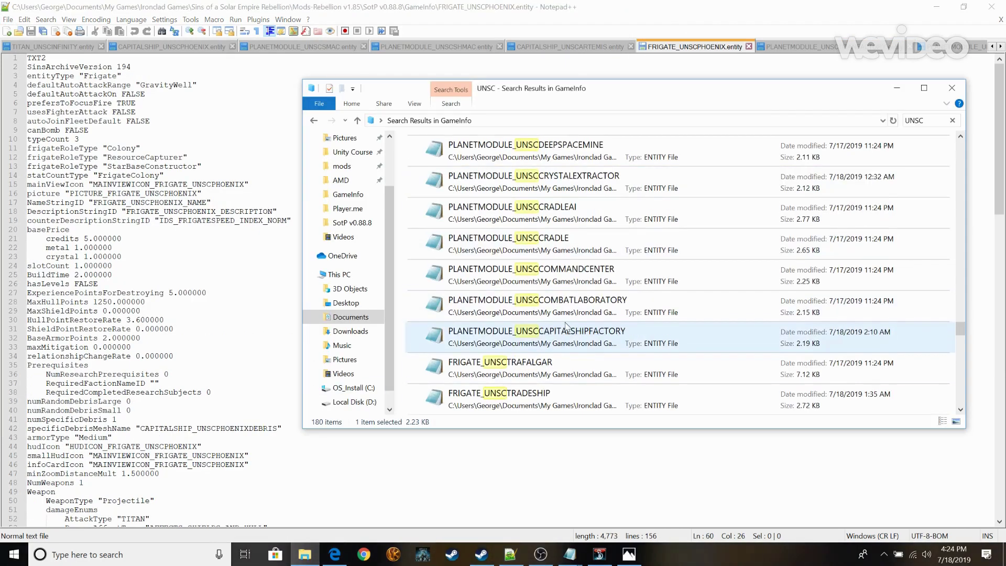
pyautogui.scroll(-10, 566, 326)
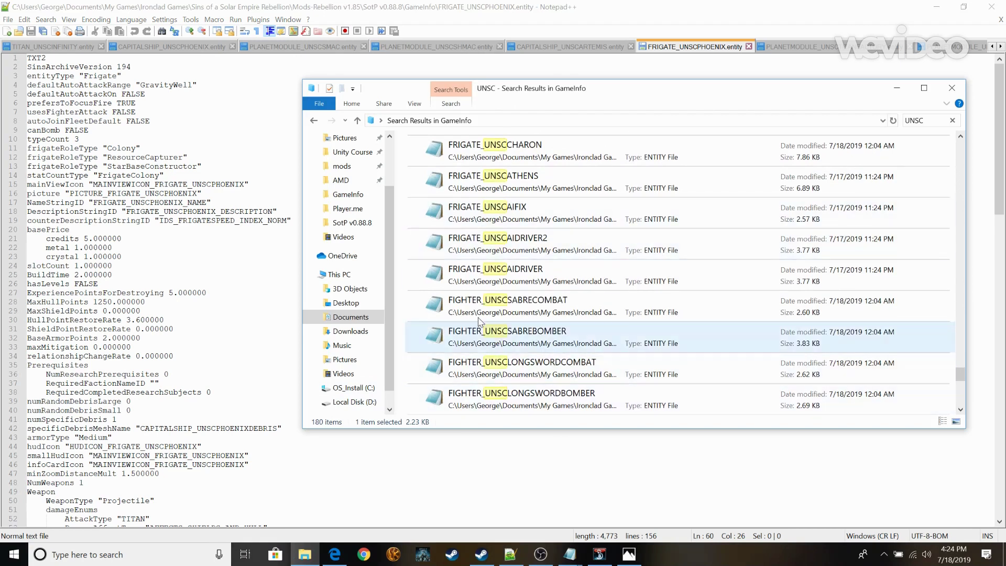
pyautogui.click(304, 555)
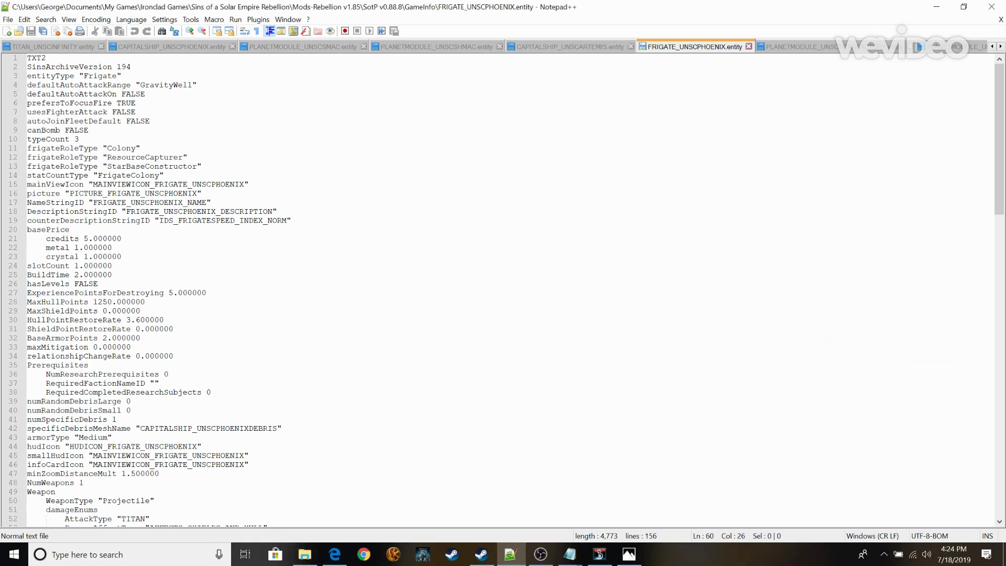
# Review CAPITALSHIP_UNSCARTEMIS.entity, then minimise Notepad++.
pyautogui.click(589, 48)
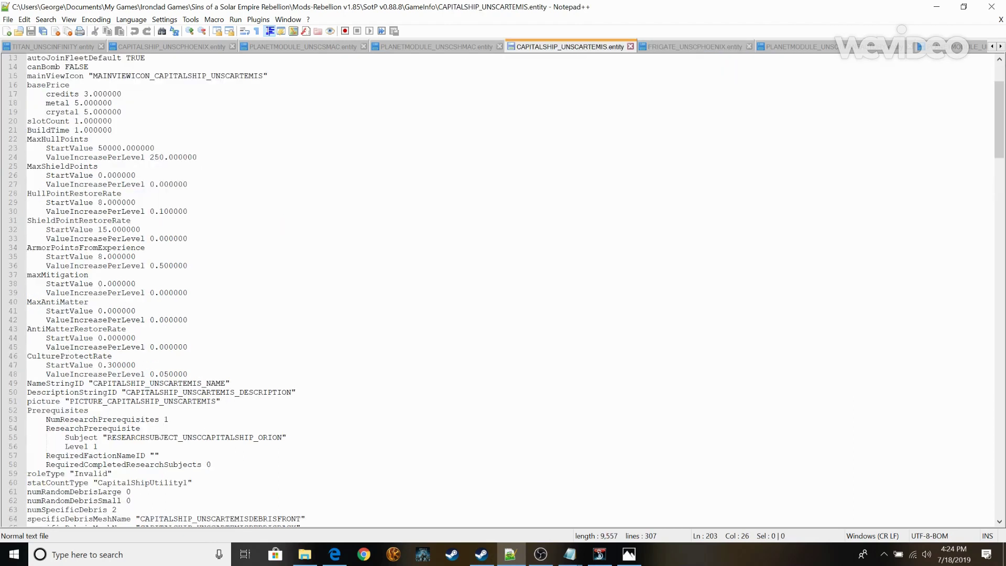
pyautogui.scroll(-8, 503, 290)
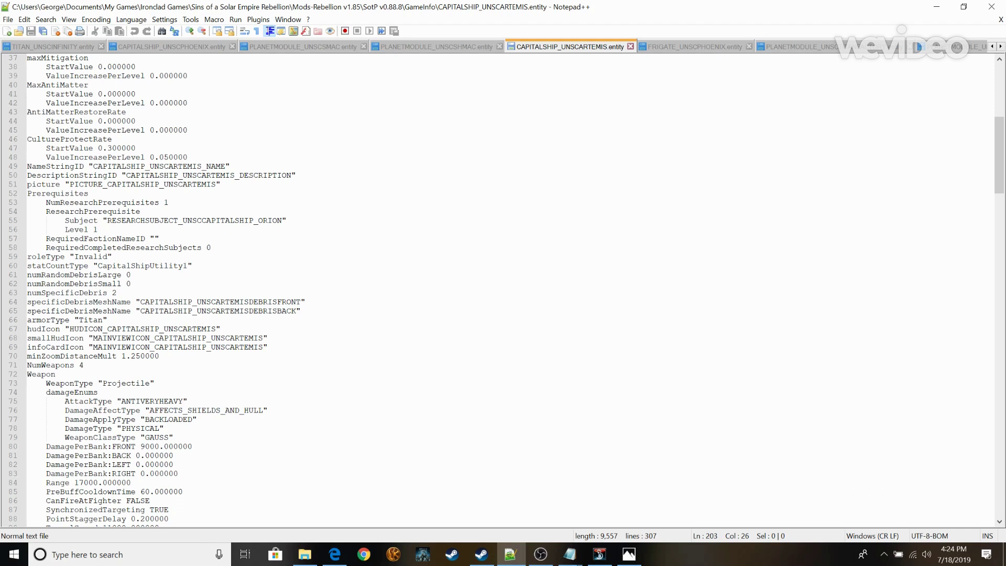
pyautogui.click(937, 15)
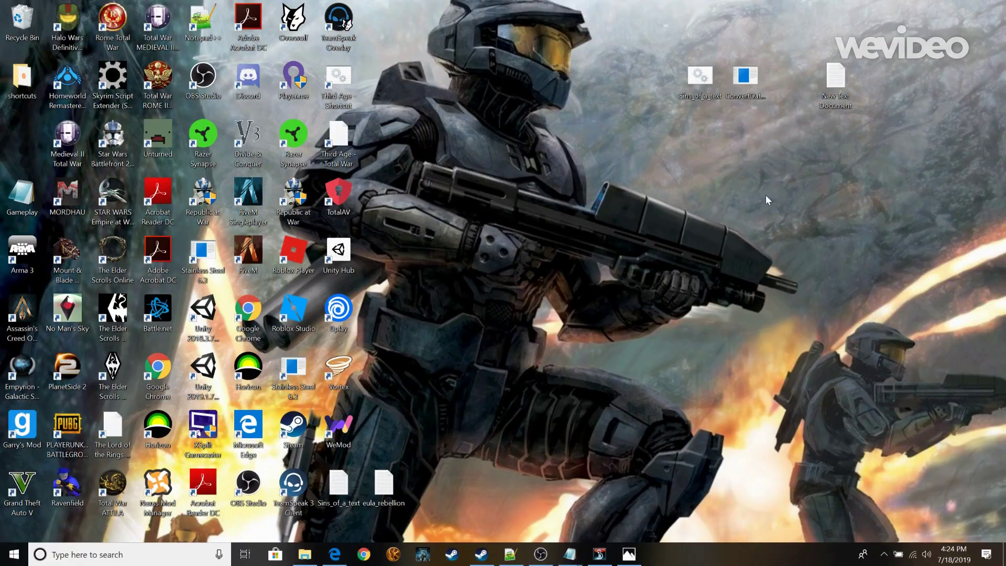
# Build an Infinity-class Supercarrier from the home planet's Logistics > Titans list, then view research.
pyautogui.moveTo(628, 554)
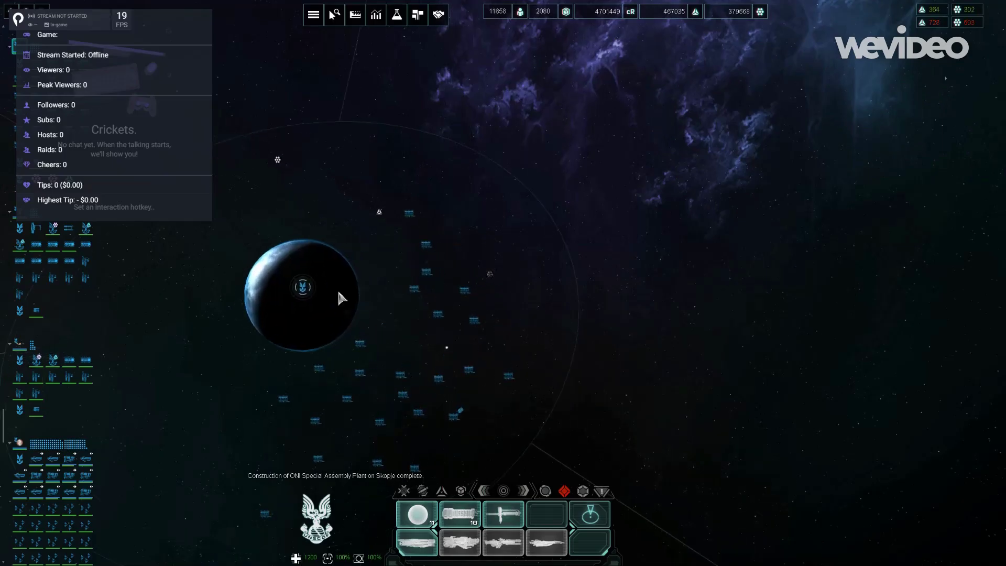
pyautogui.doubleClick(342, 297)
pyautogui.click(460, 513)
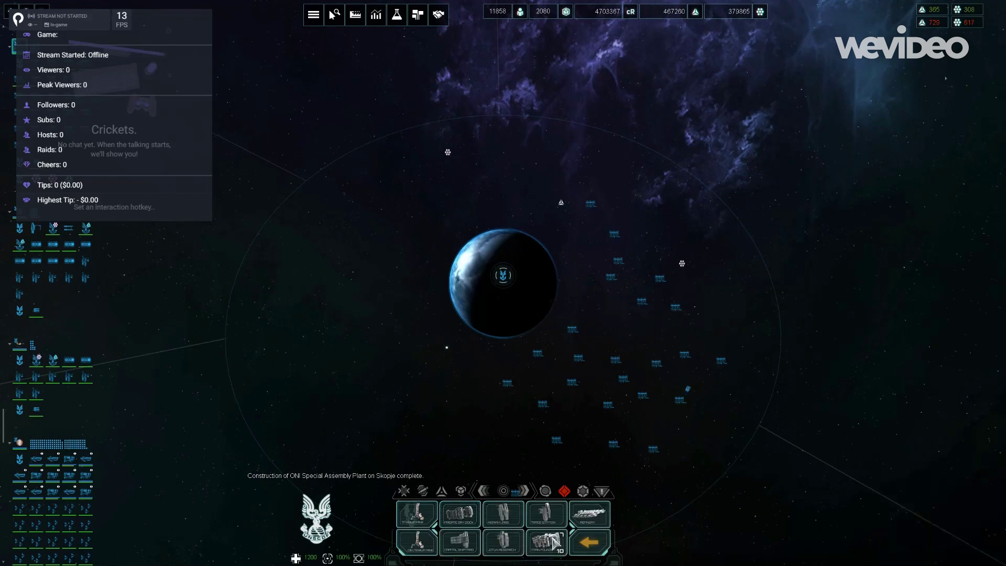
pyautogui.click(454, 537)
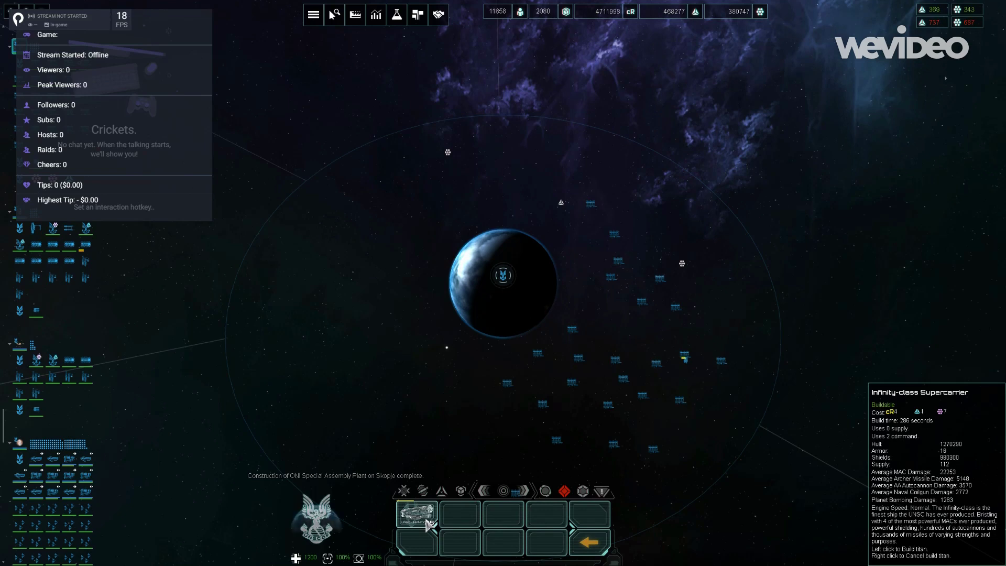
pyautogui.click(429, 524)
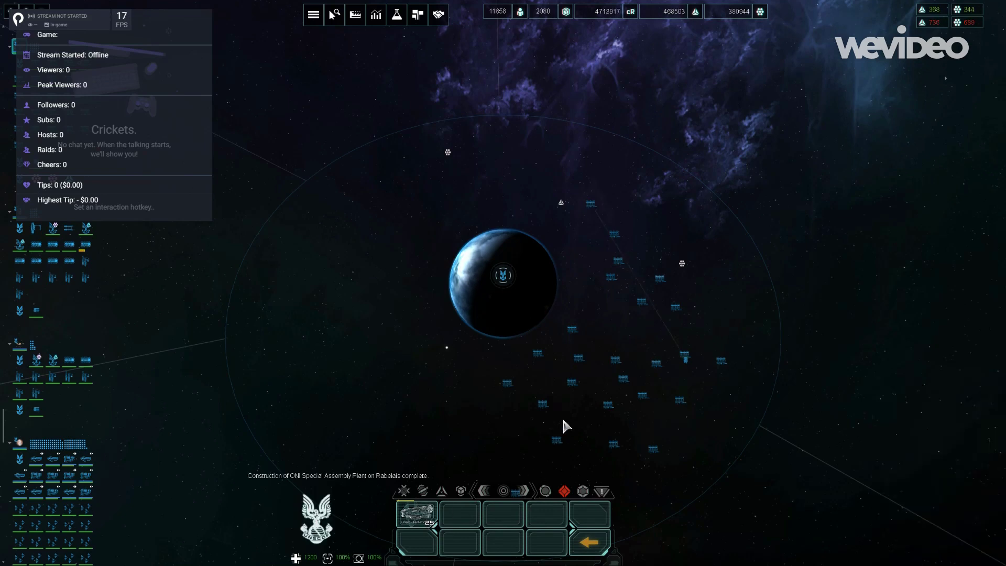
pyautogui.click(395, 17)
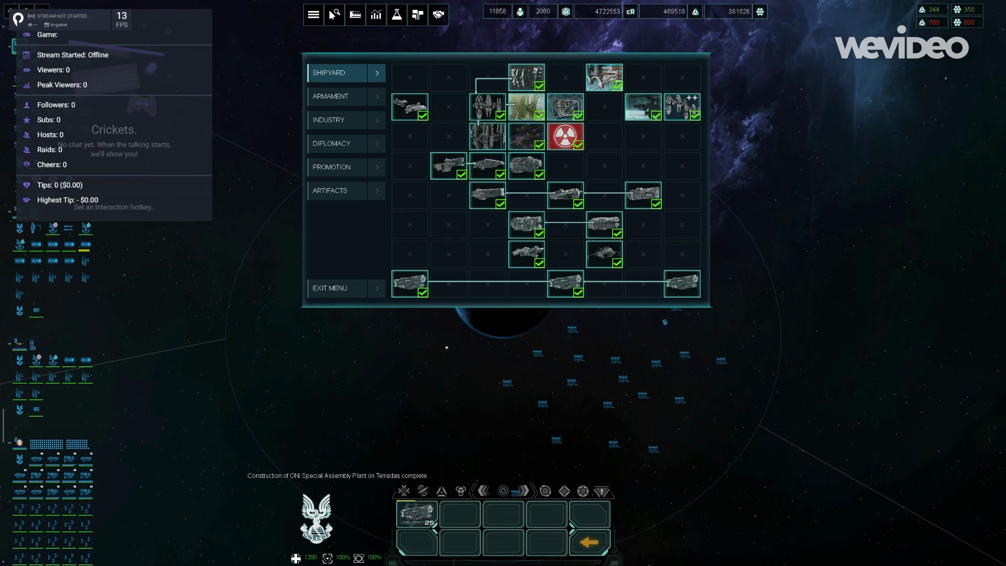
# Close the research tree and zoom out to survey the star map, selecting another planet.
pyautogui.press('Down')
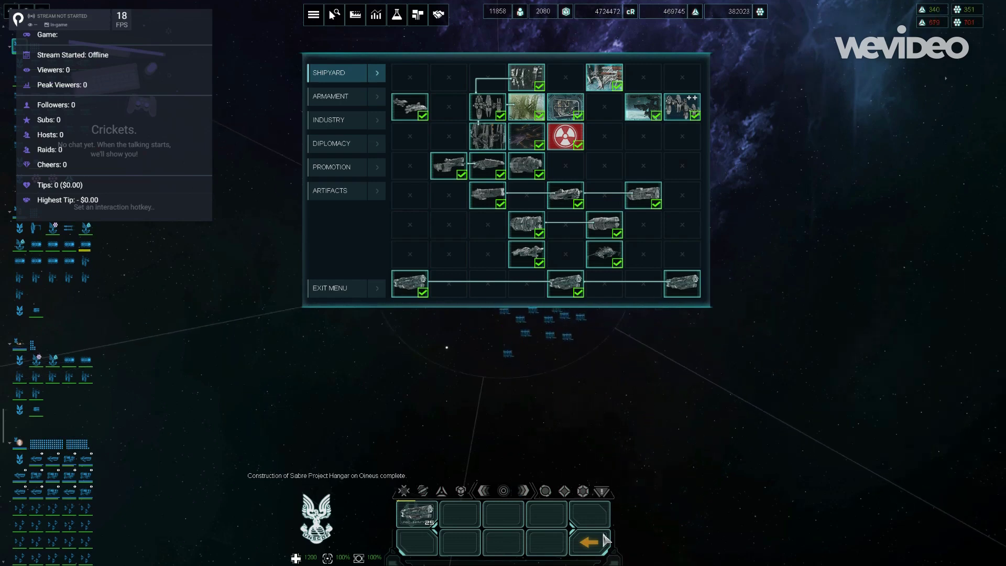
pyautogui.press('Home')
pyautogui.scroll(-8, 505, 282)
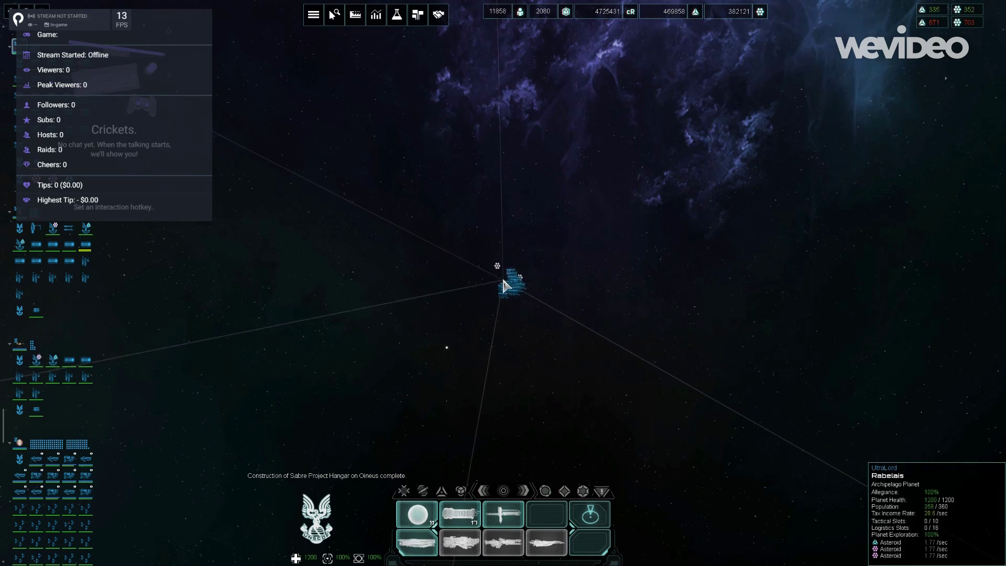
pyautogui.click(618, 218)
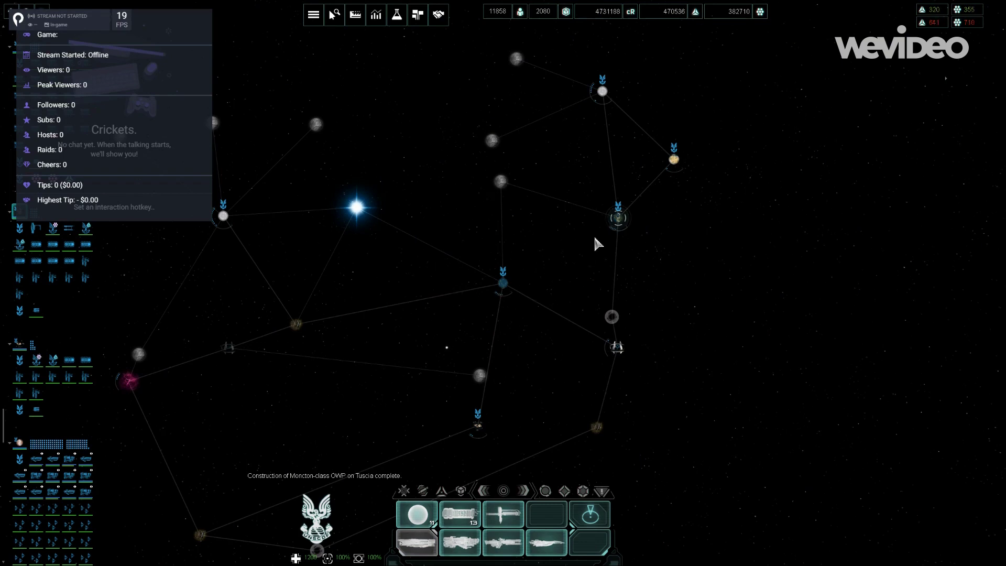
pyautogui.scroll(4, 518, 281)
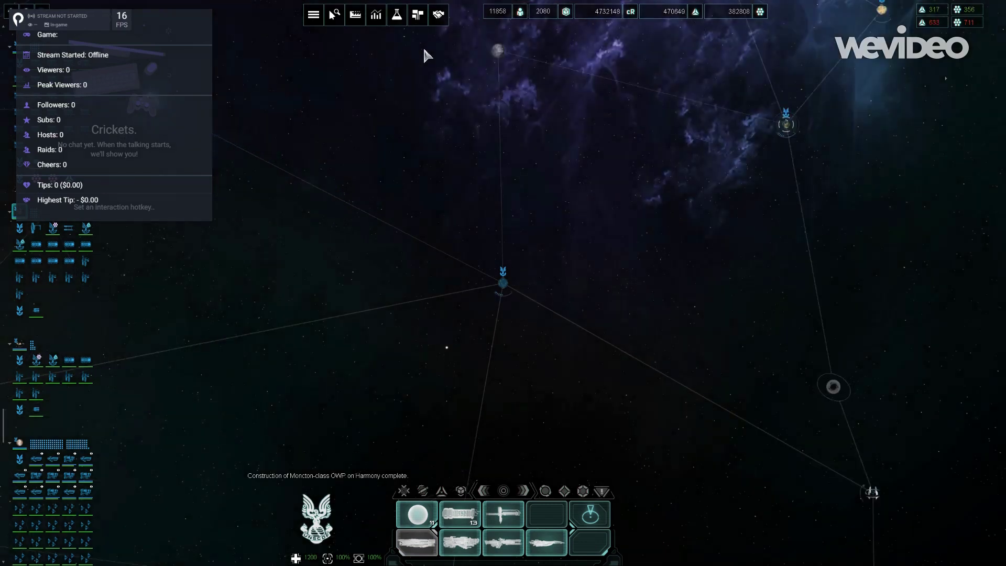
# Select the central planet Rabelais and bring up its structure build options.
pyautogui.click(397, 15)
pyautogui.click(514, 329)
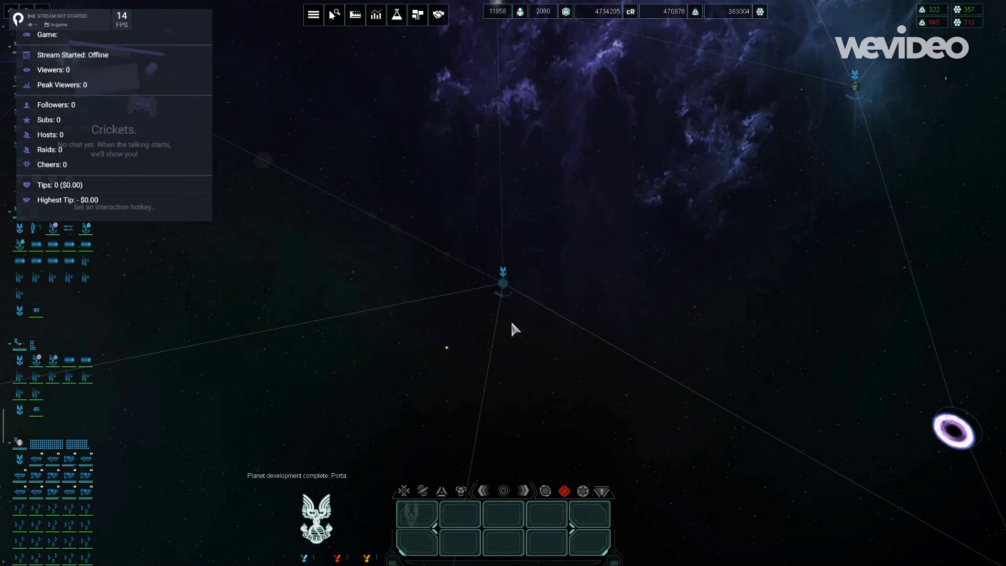
pyautogui.click(501, 287)
pyautogui.scroll(5, 501, 287)
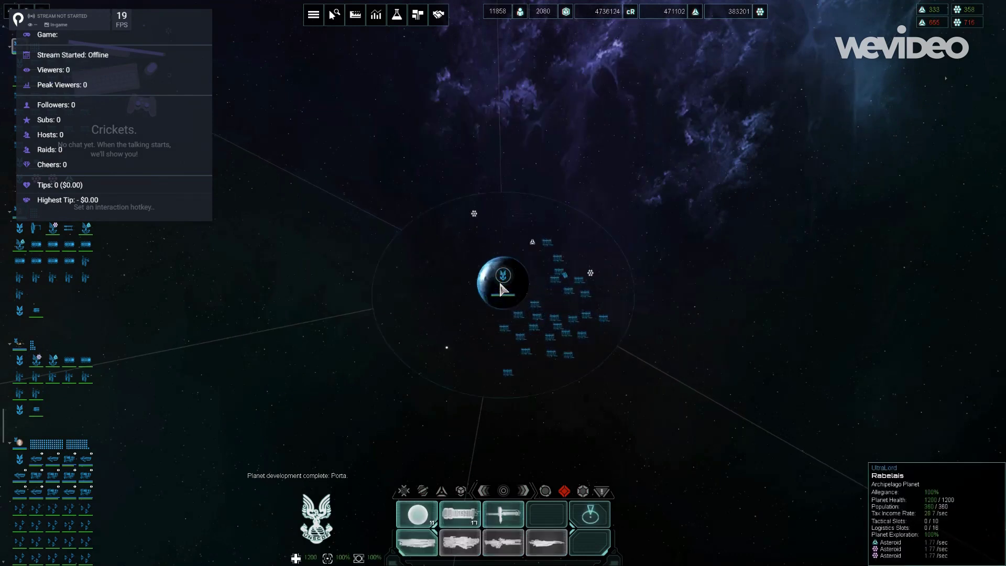
pyautogui.click(490, 519)
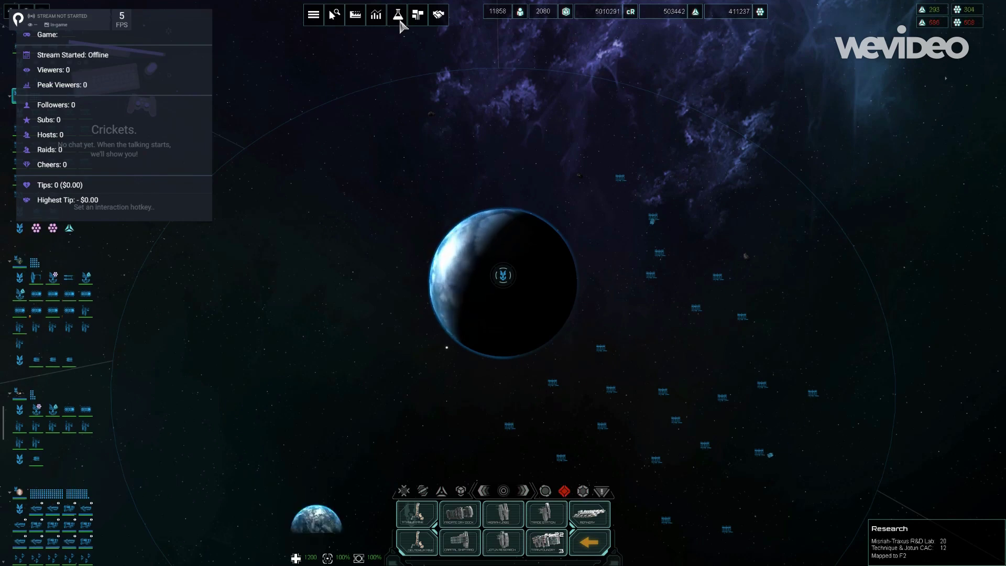
# Research Infinity-class Design III, then select and focus the titan fleet with hotkey 1.
pyautogui.click(589, 544)
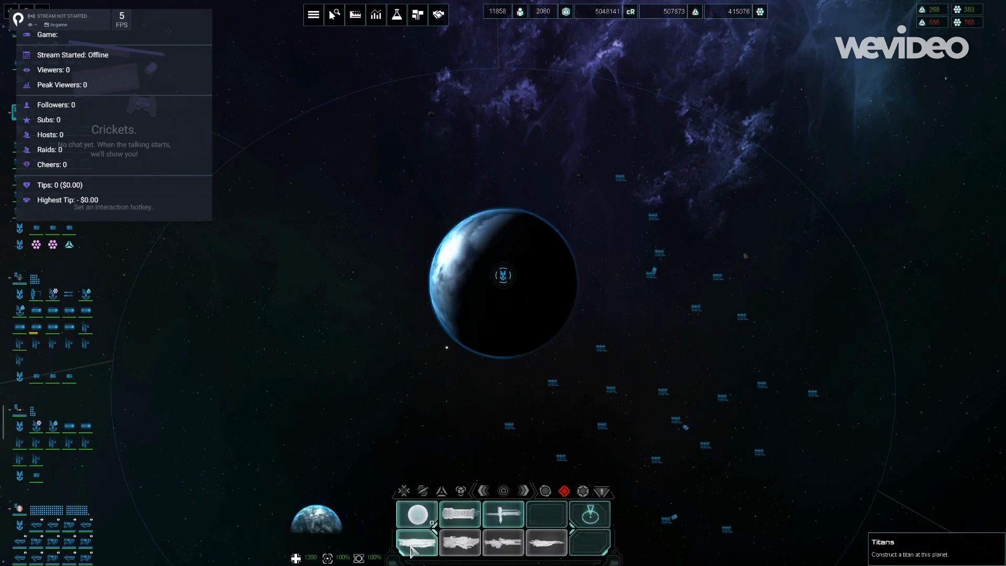
pyautogui.click(417, 542)
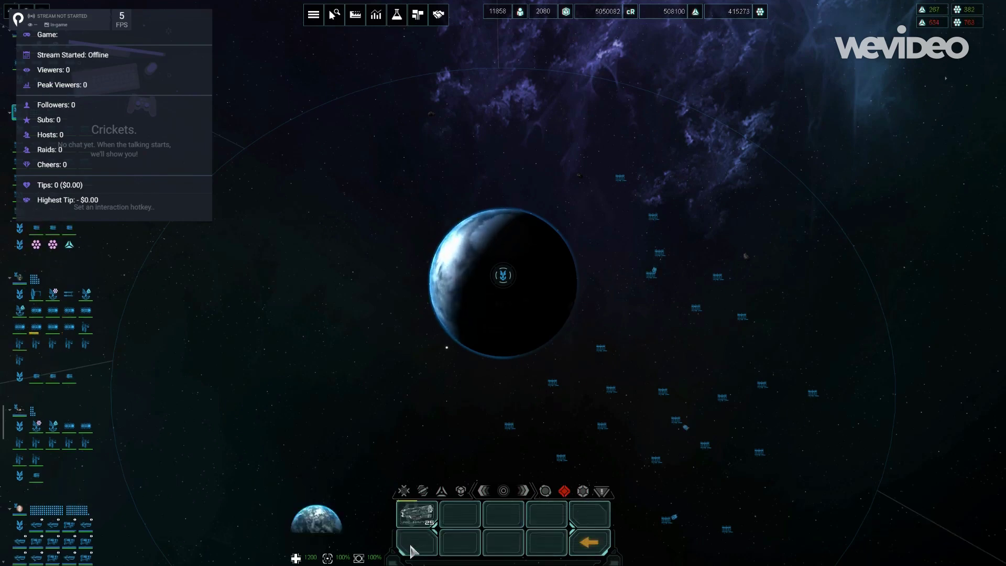
pyautogui.click(398, 20)
pyautogui.click(680, 295)
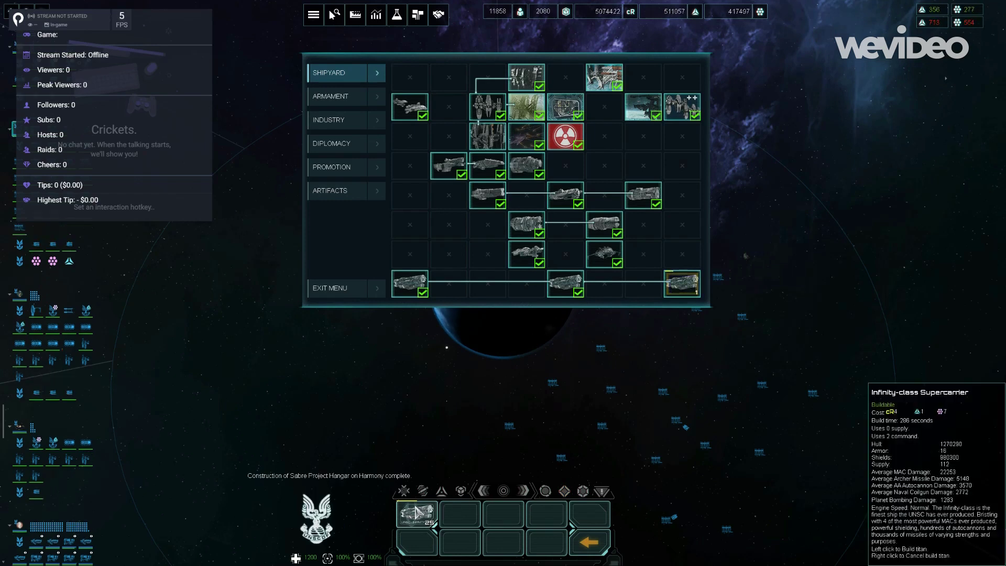
pyautogui.click(505, 373)
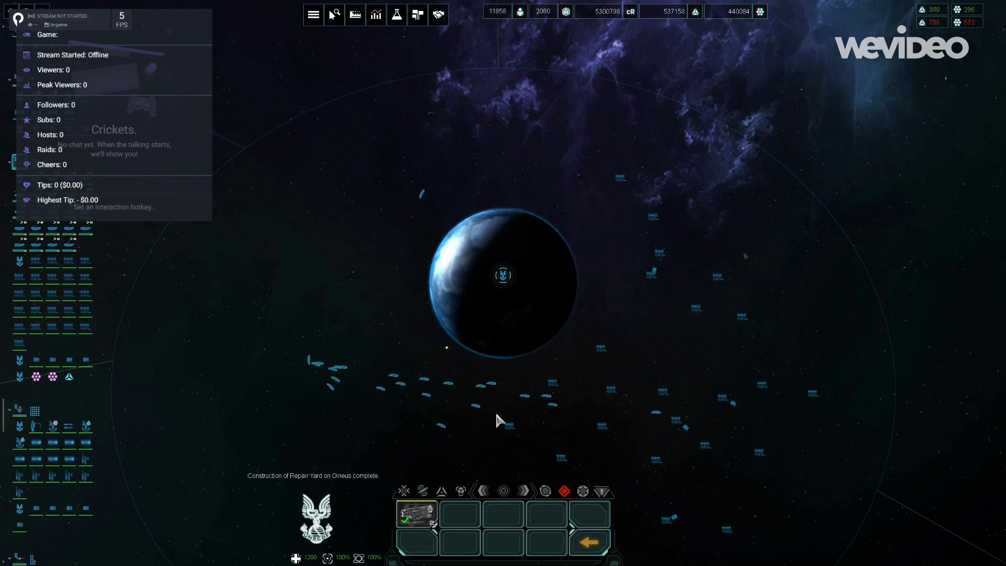
pyautogui.press('1')
pyautogui.press('1')
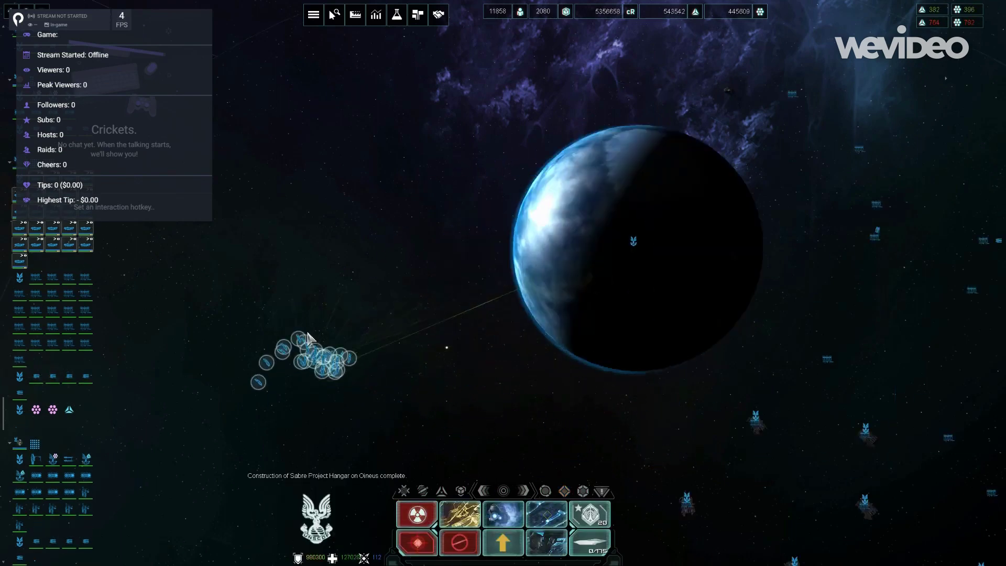